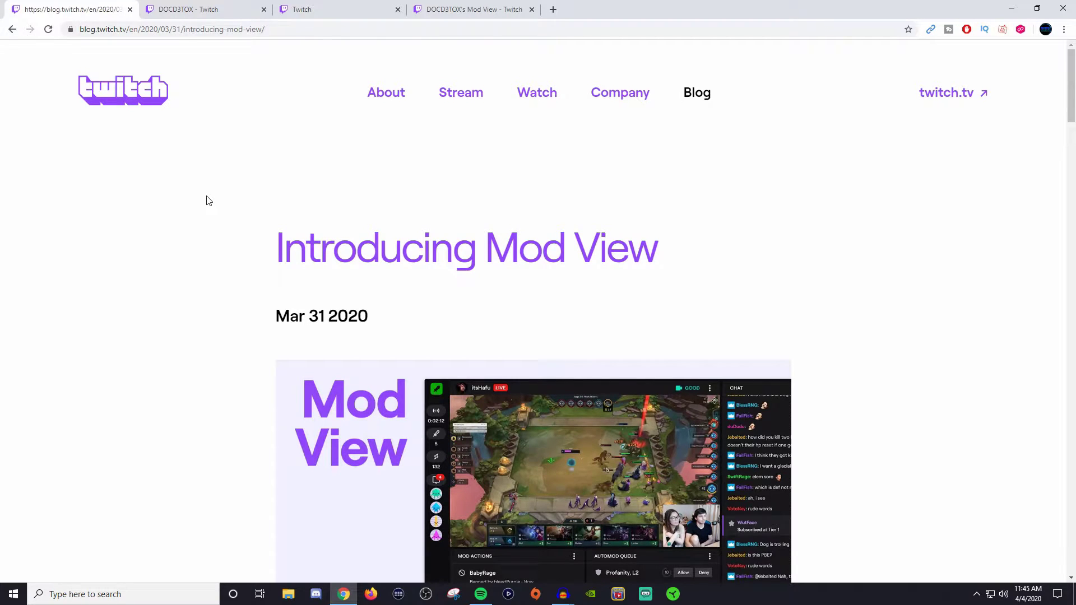
scroll(207, 198, "down", 2)
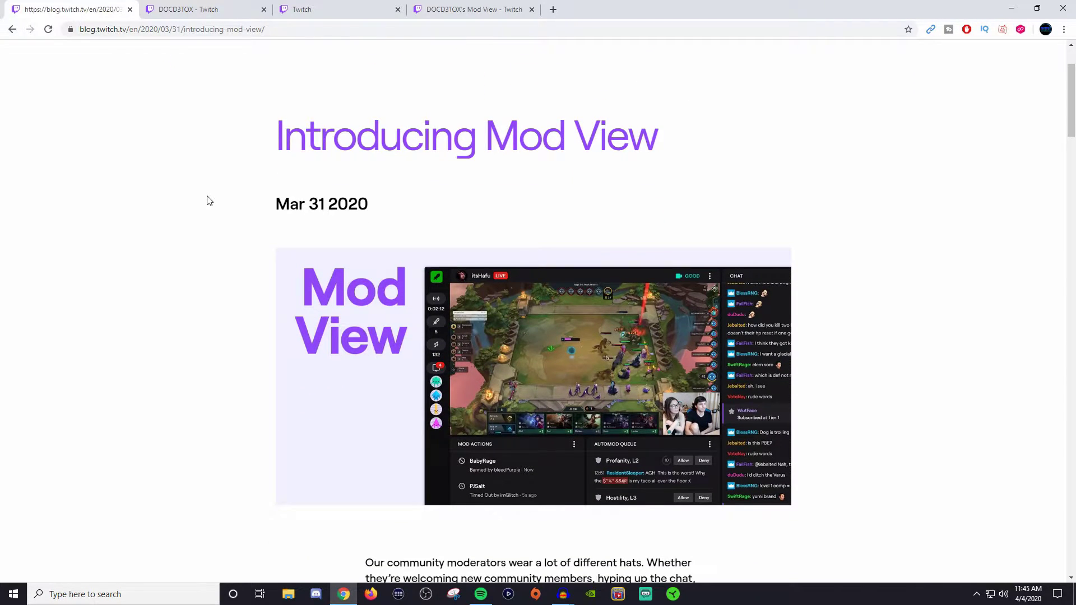
scroll(207, 200, "down", 1)
scroll(207, 199, "down", 1)
scroll(207, 200, "down", 1)
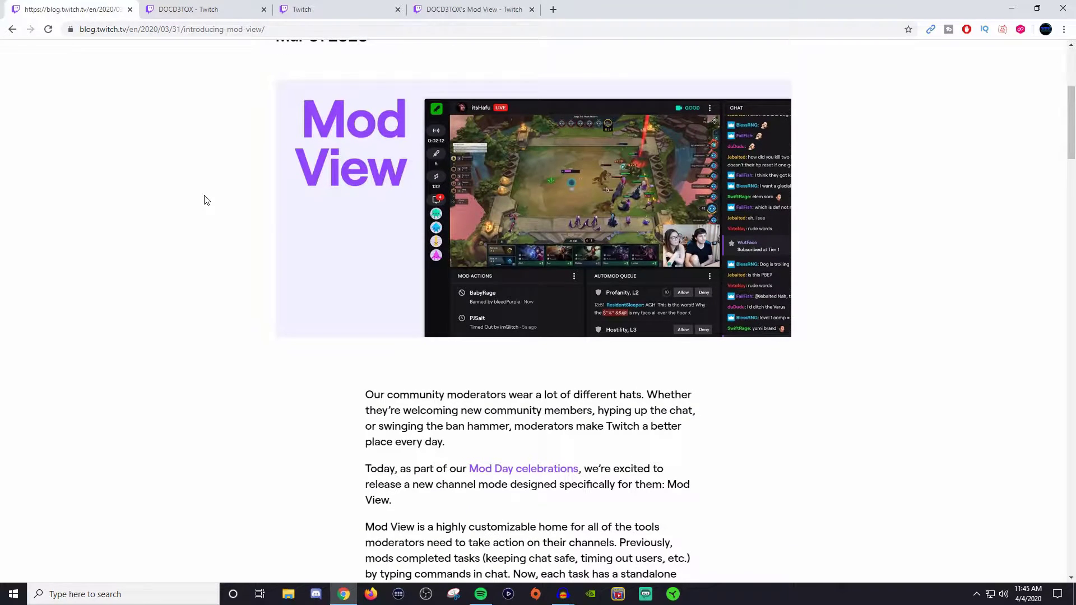
scroll(202, 201, "down", 2)
scroll(202, 200, "down", 1)
scroll(201, 200, "down", 3)
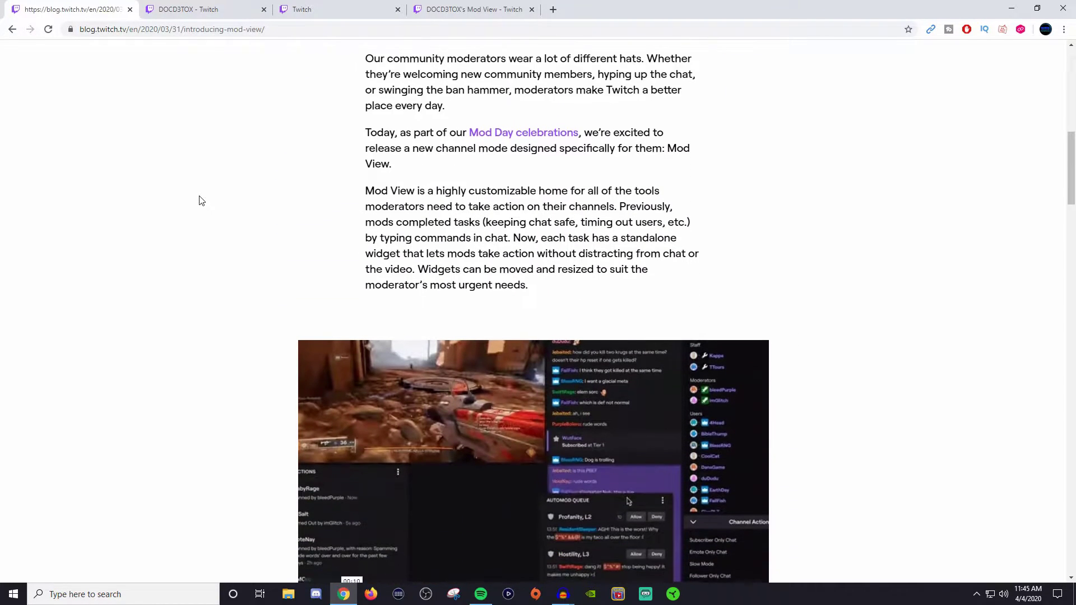
scroll(200, 200, "down", 1)
scroll(200, 200, "down", 3)
scroll(199, 201, "down", 2)
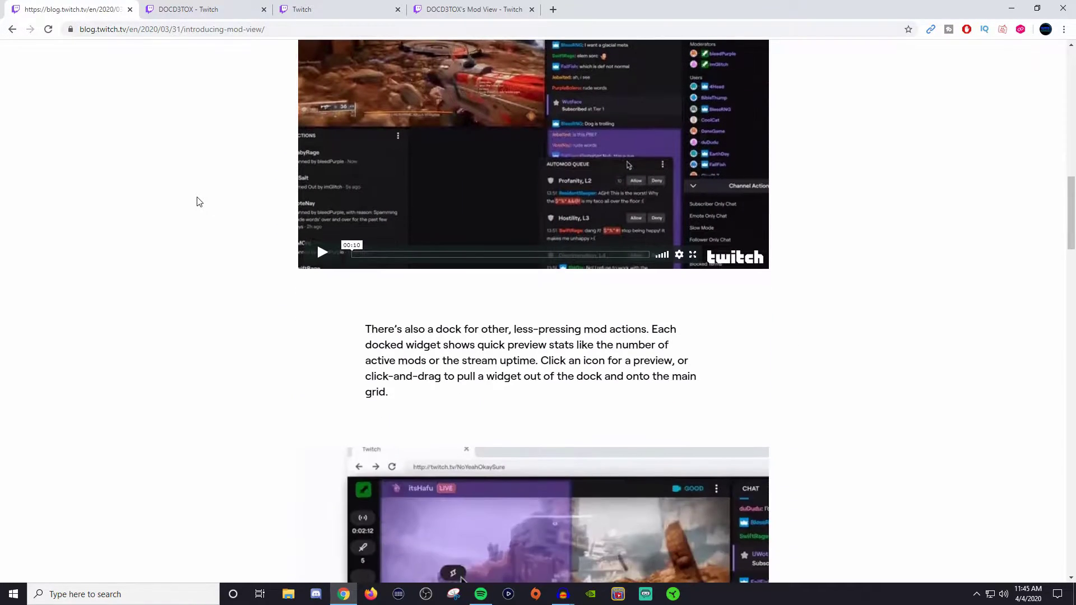
scroll(199, 202, "down", 1)
scroll(199, 203, "down", 1)
scroll(198, 201, "down", 2)
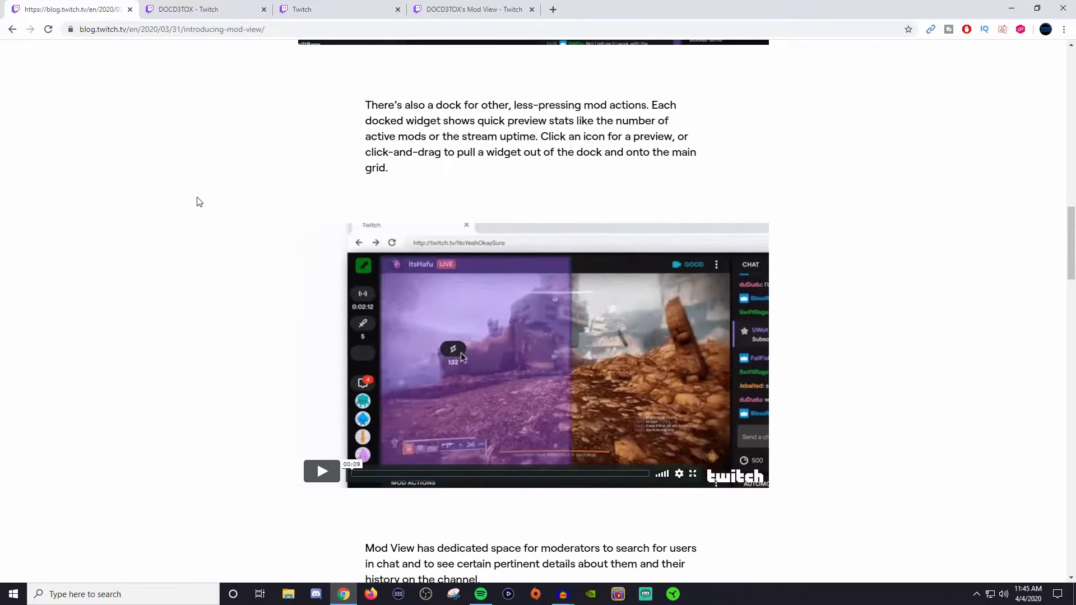
scroll(198, 201, "down", 2)
scroll(198, 201, "down", 1)
scroll(198, 202, "down", 1)
scroll(199, 202, "down", 1)
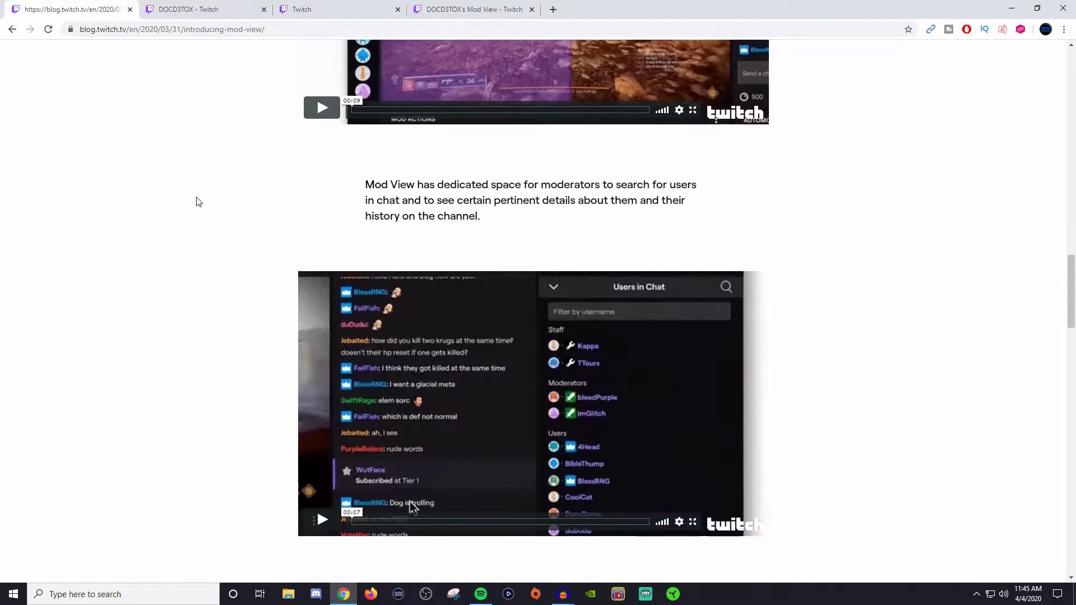
scroll(198, 202, "down", 1)
scroll(198, 201, "down", 2)
scroll(198, 202, "down", 1)
scroll(197, 202, "down", 2)
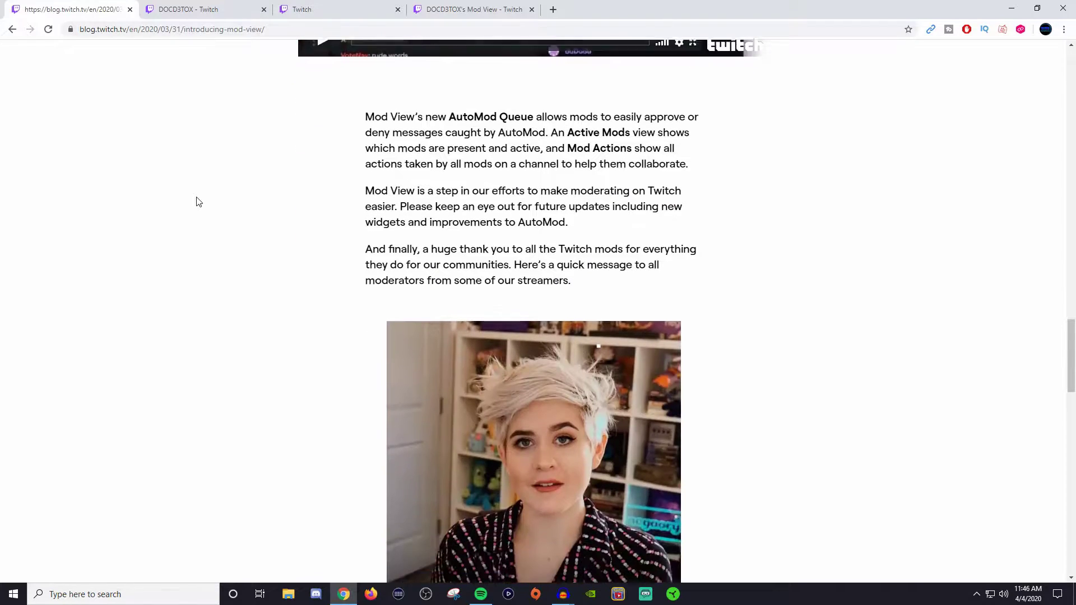
scroll(197, 202, "down", 1)
scroll(196, 201, "down", 1)
scroll(195, 201, "up", 5)
scroll(194, 201, "up", 5)
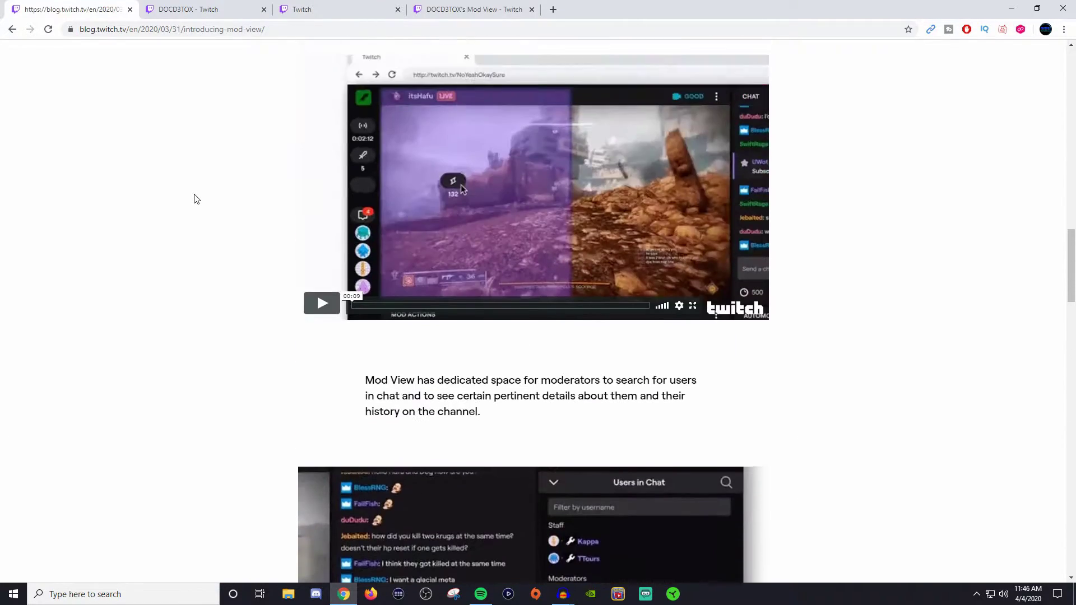
scroll(193, 200, "up", 3)
scroll(194, 199, "up", 5)
scroll(193, 199, "up", 3)
scroll(192, 198, "up", 5)
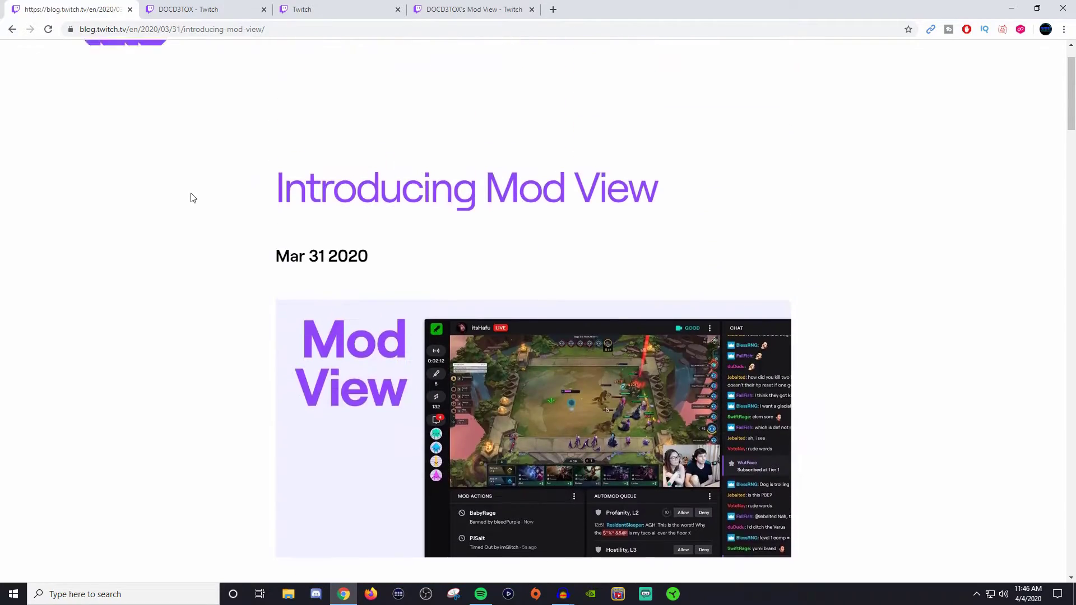
scroll(191, 198, "up", 1)
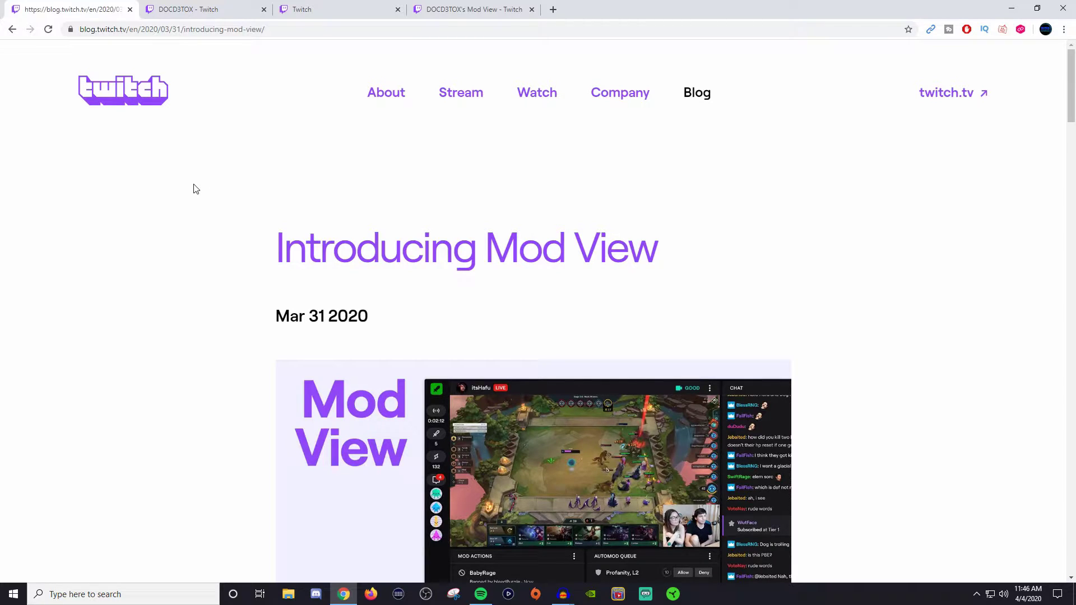
Visit the DOCD3TOX channel page, then the Mod View landing page of moderated channels.
left_click(199, 16)
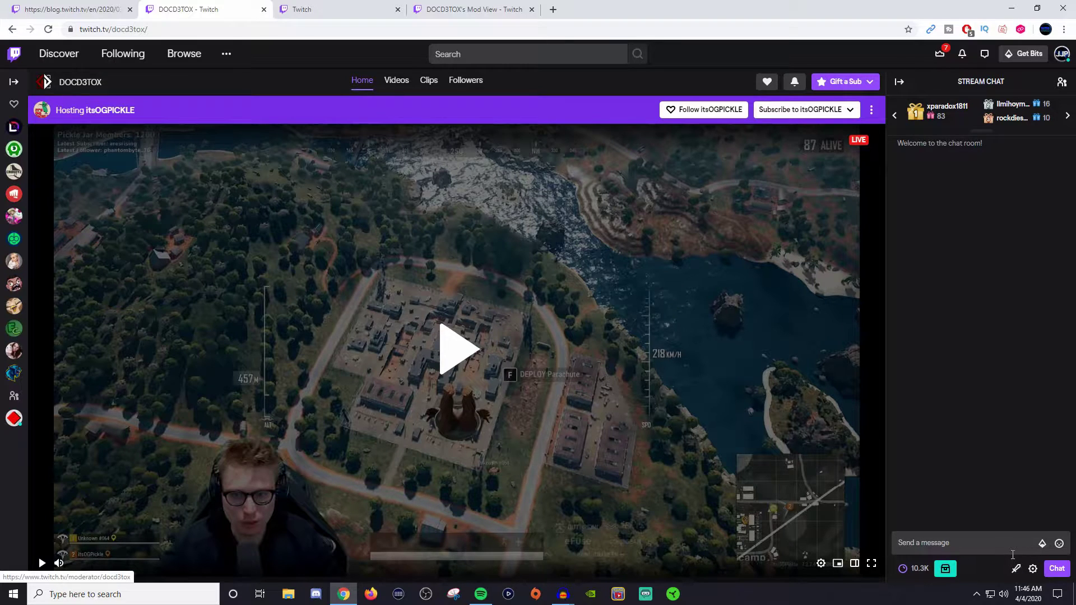
left_click(349, 12)
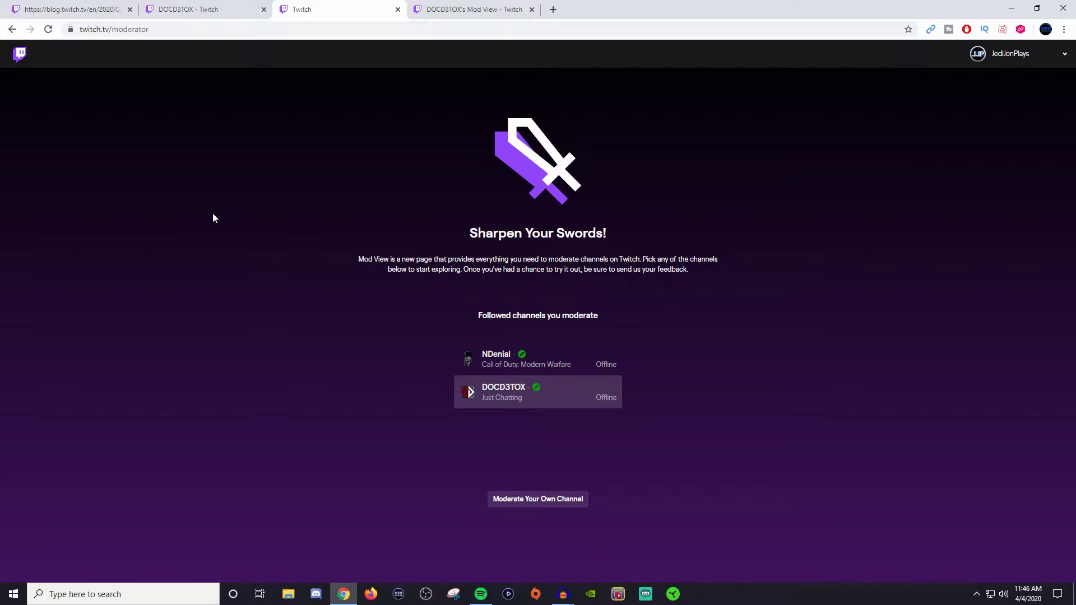
Show DOCD3TOX's Mod View and launch the Creator Dashboard from Channel Actions.
left_click(475, 10)
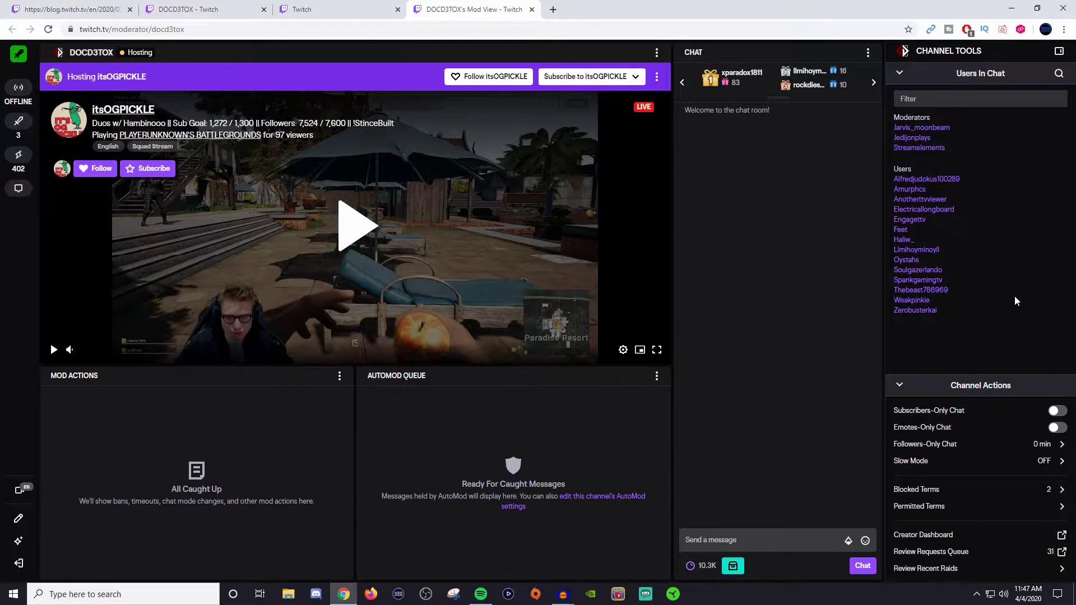
left_click(949, 536)
Browse the dashboard navigation menu's Community and Preferences sections, landing on Channel Points.
left_click(626, 7)
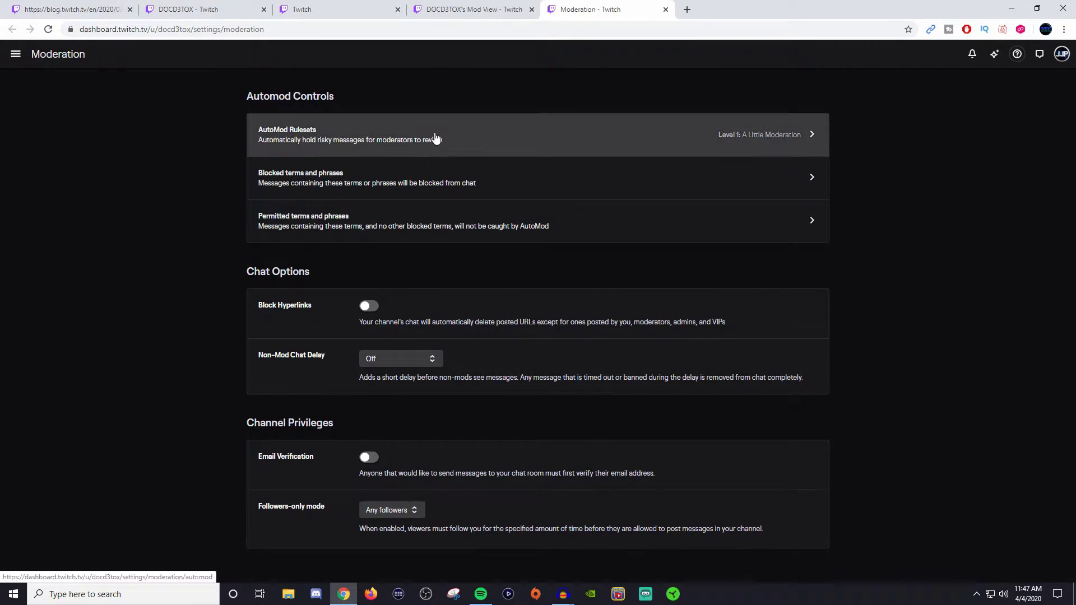
left_click(15, 55)
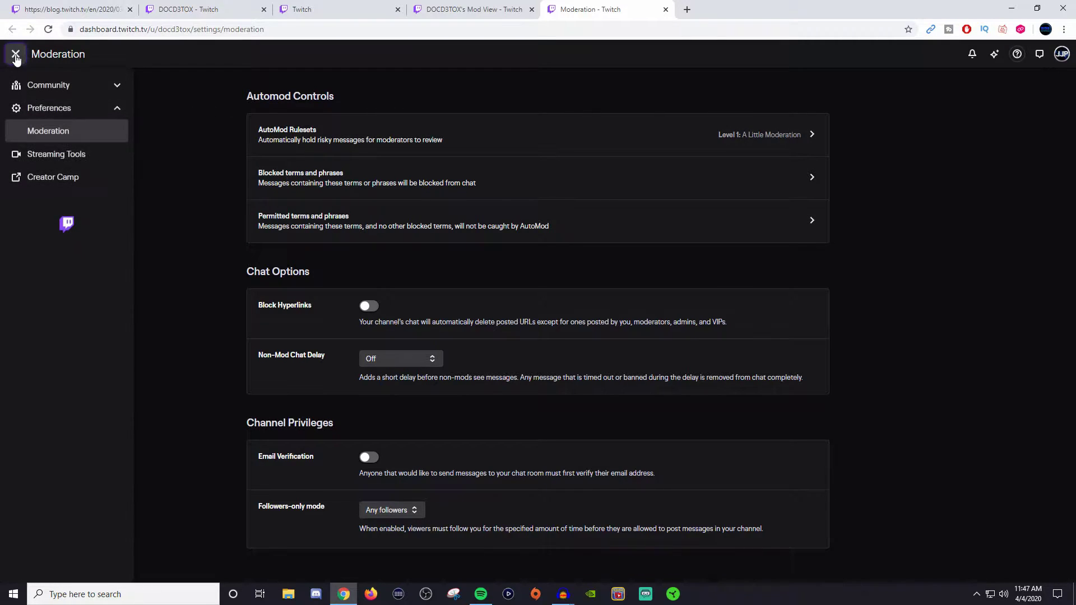
left_click(75, 86)
left_click(59, 132)
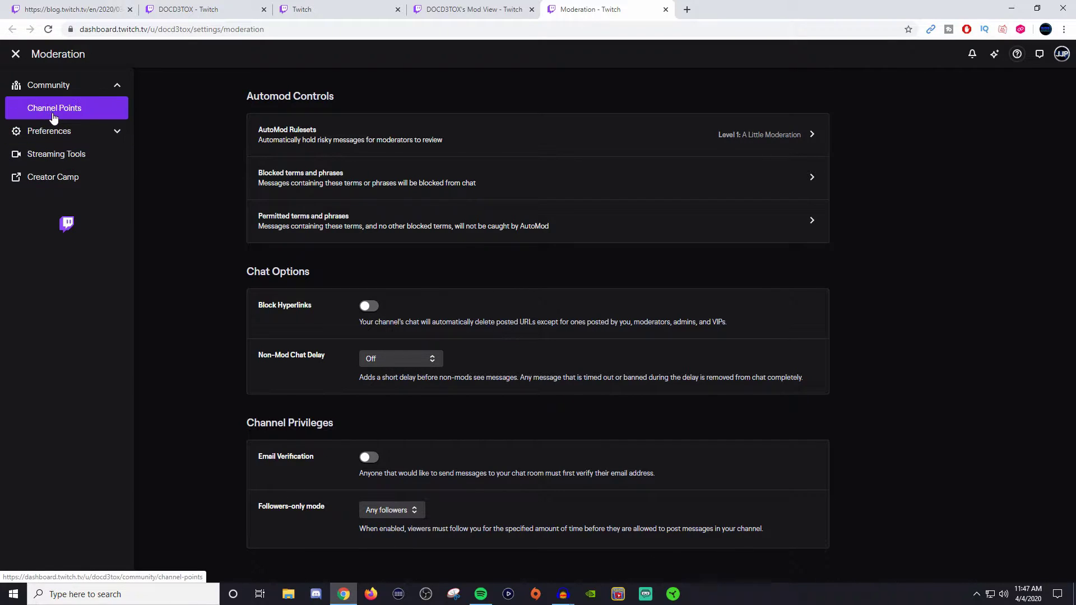
left_click(53, 109)
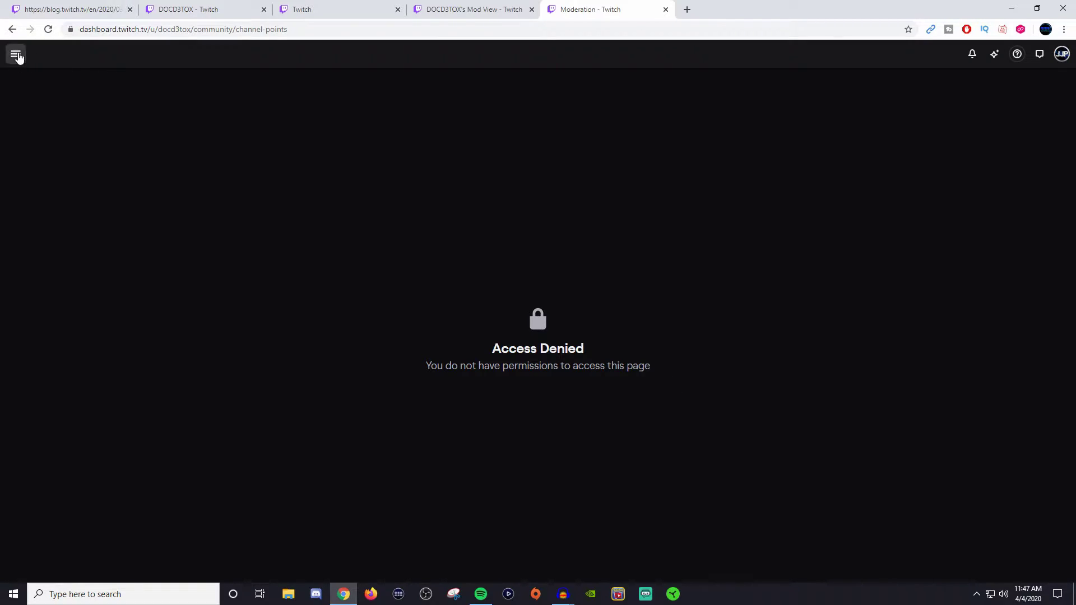
Return to Preferences > Moderation settings and close the navigation menu.
left_click(15, 53)
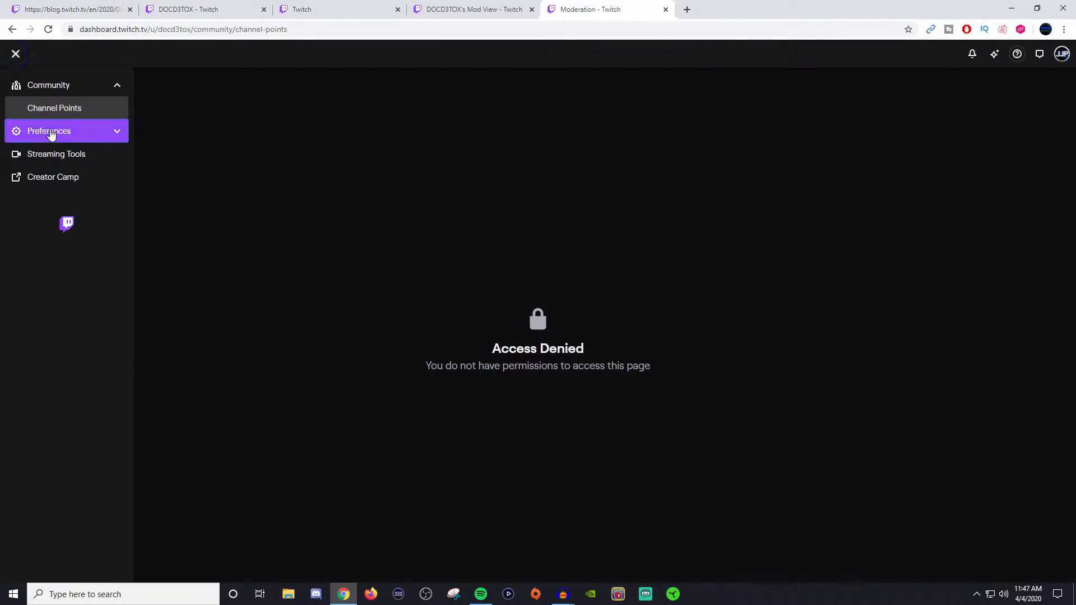
left_click(49, 130)
left_click(51, 154)
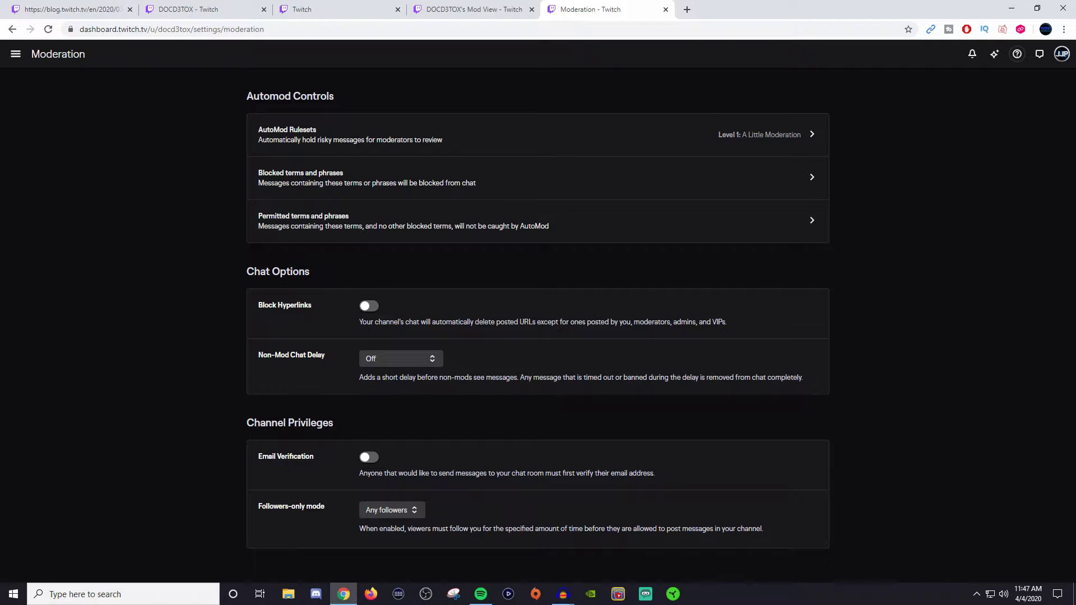
left_click(15, 54)
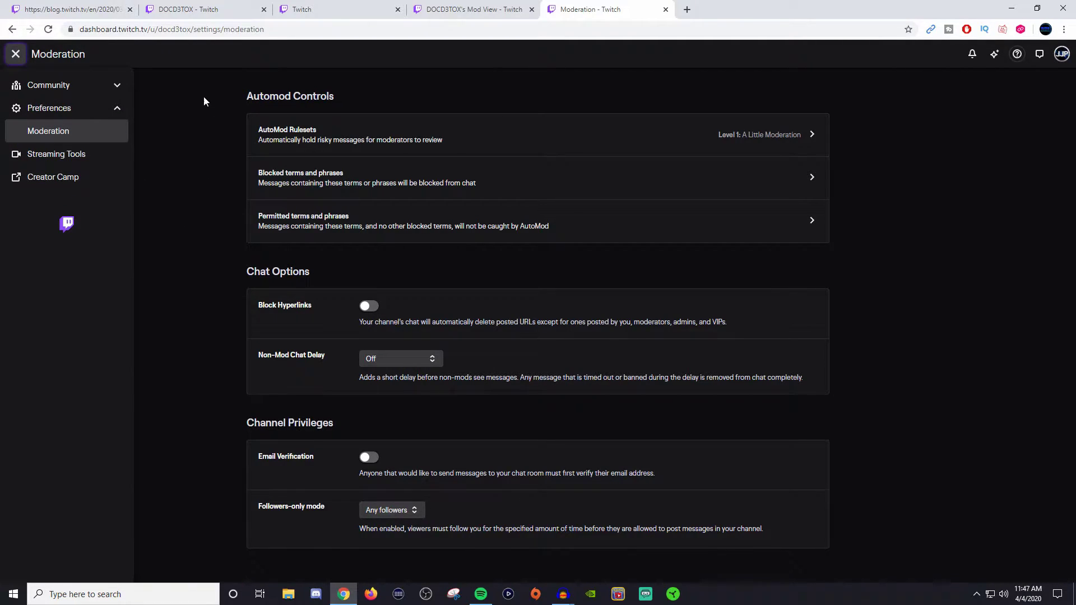
left_click(16, 54)
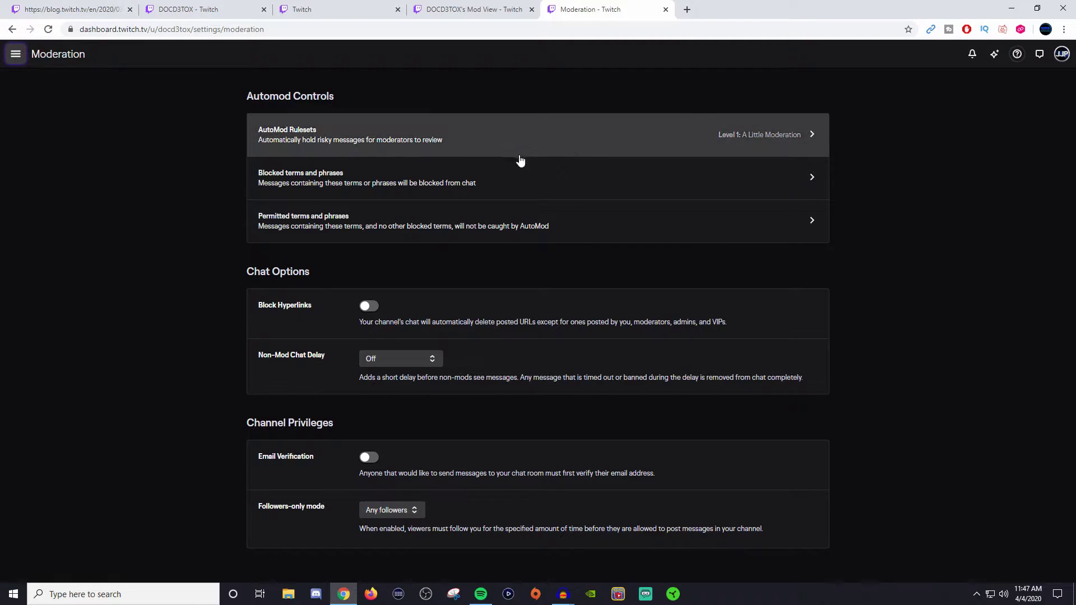
In DOCD3TOX's Mod View, review reward requests for DROP, DJ 4 THE DAY and Play with the DOC.
left_click(448, 12)
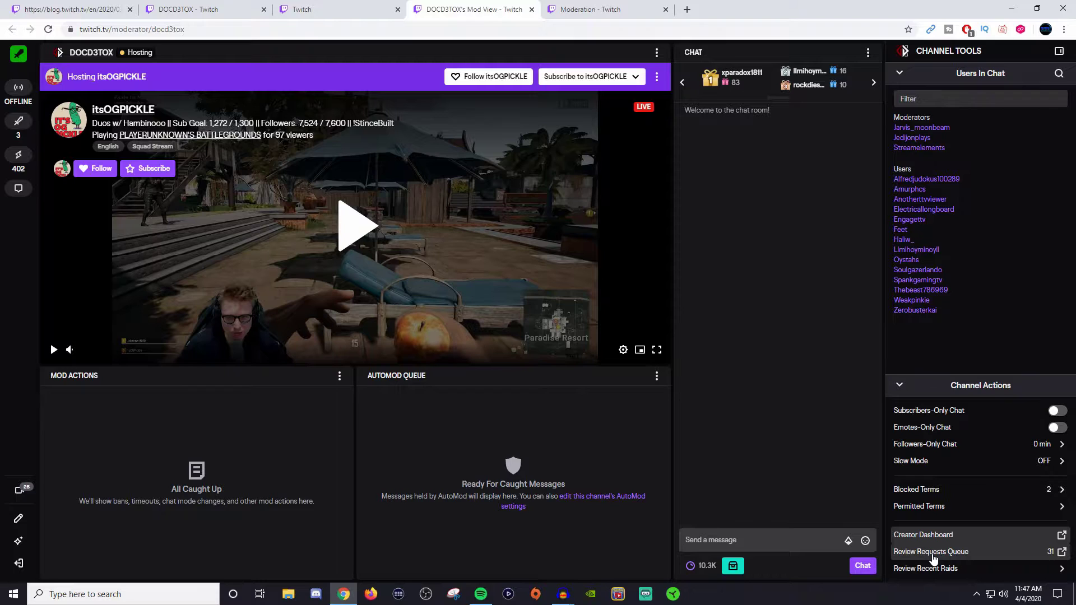
left_click(932, 552)
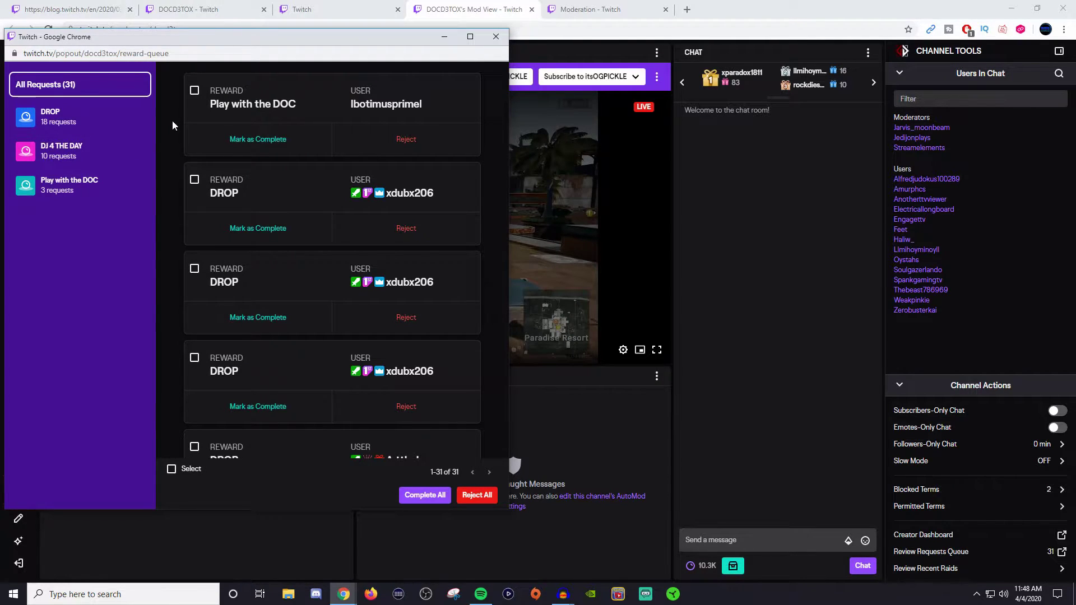
mouse_move(470, 88)
left_click(60, 118)
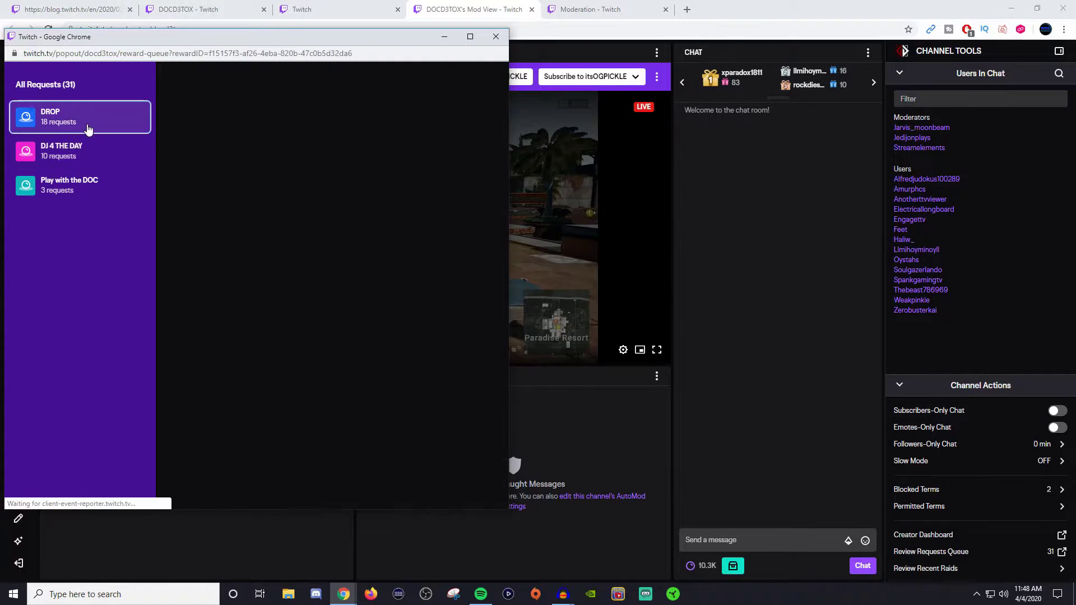
left_click(82, 151)
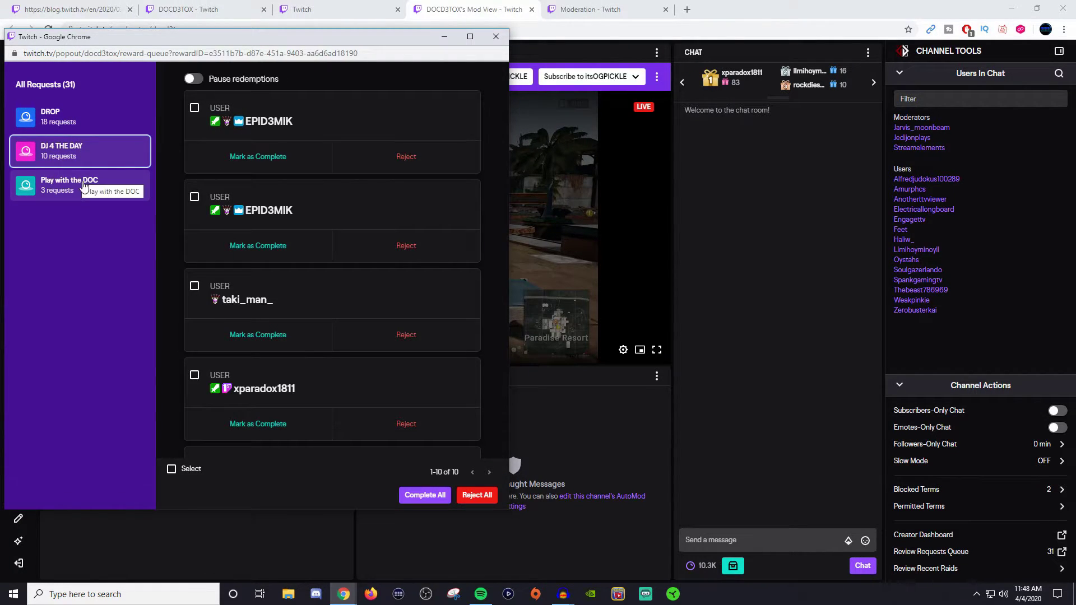
left_click(80, 190)
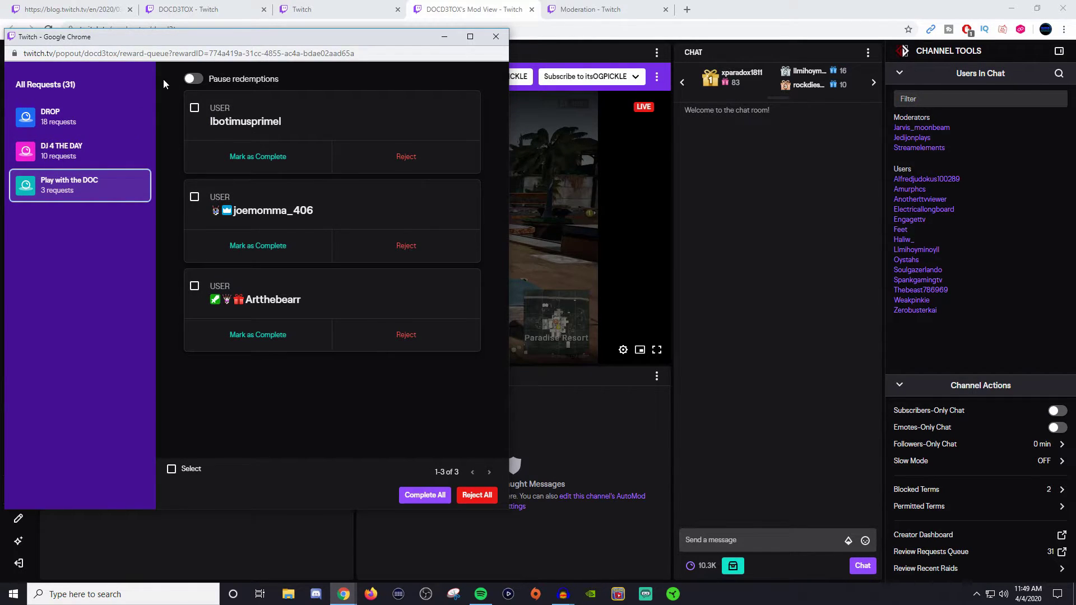
Show all 31 pending requests, toggle Select all on and off, and close the queue window.
left_click(51, 85)
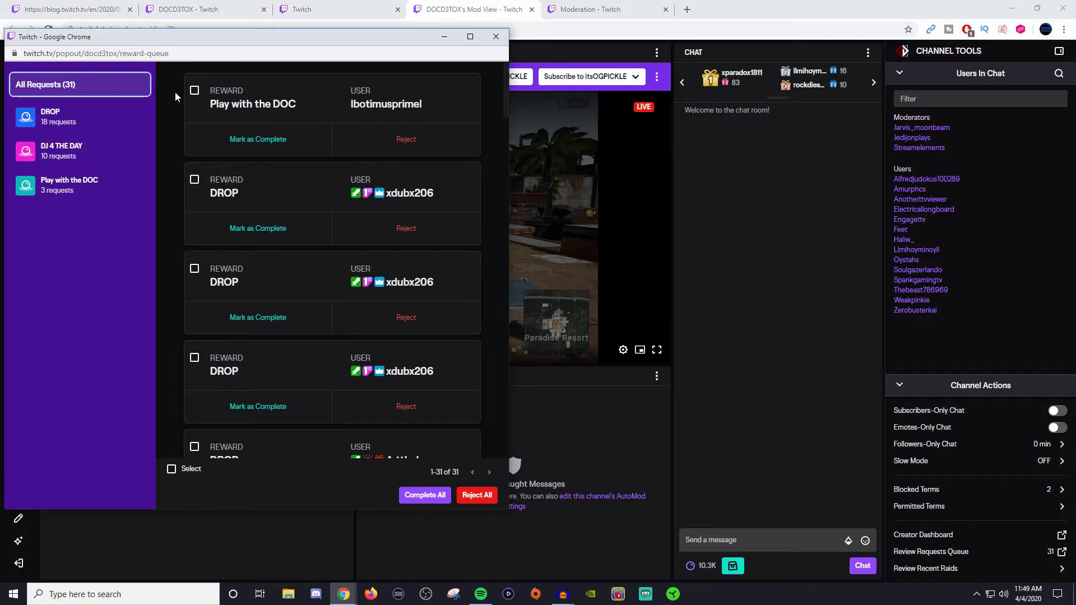
left_click(174, 471)
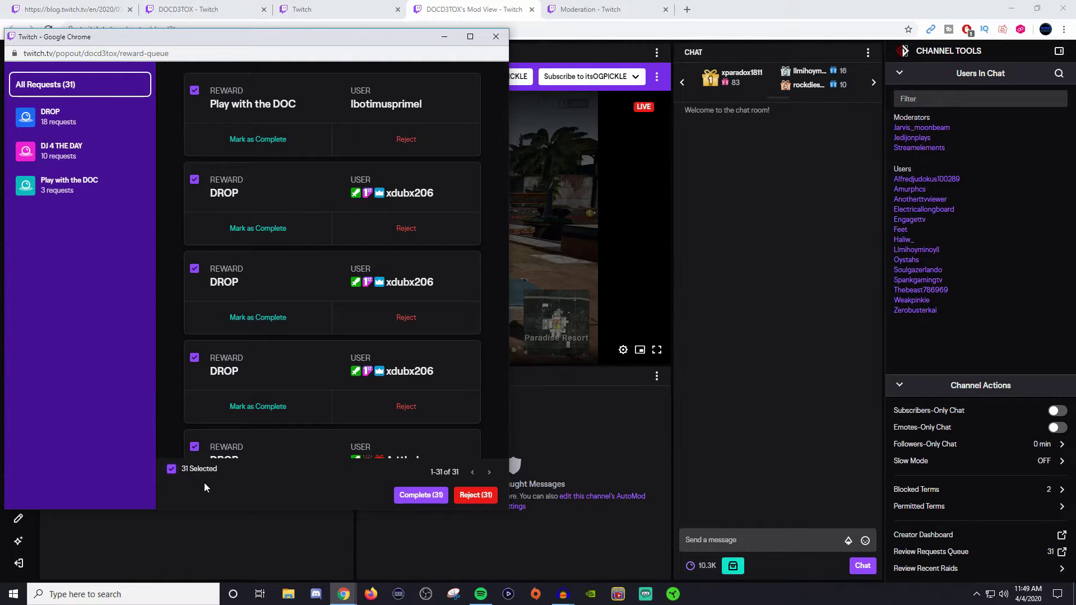
left_click(172, 469)
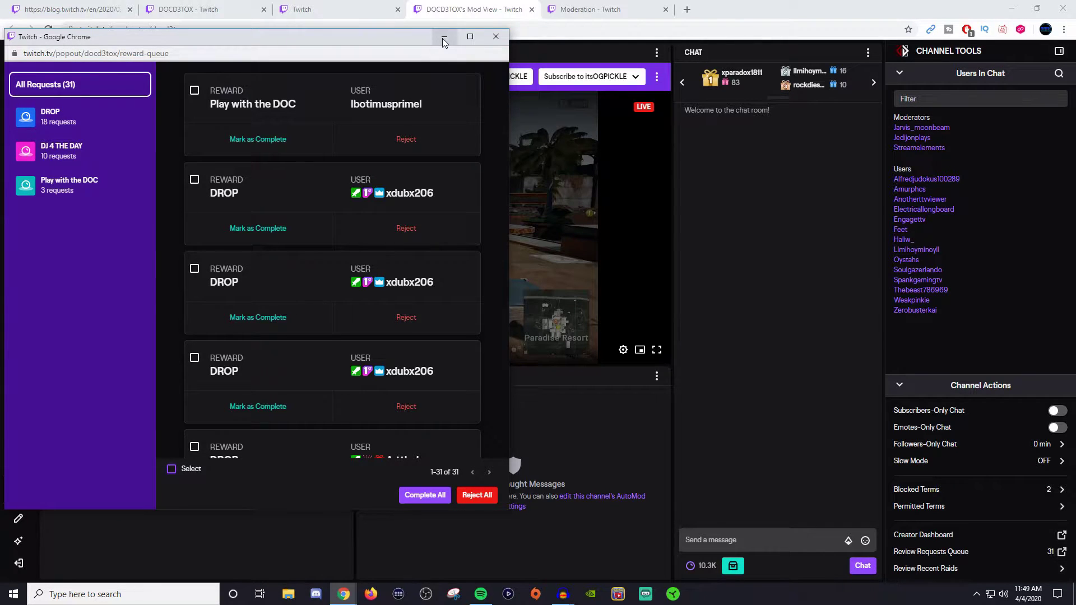
left_click(496, 37)
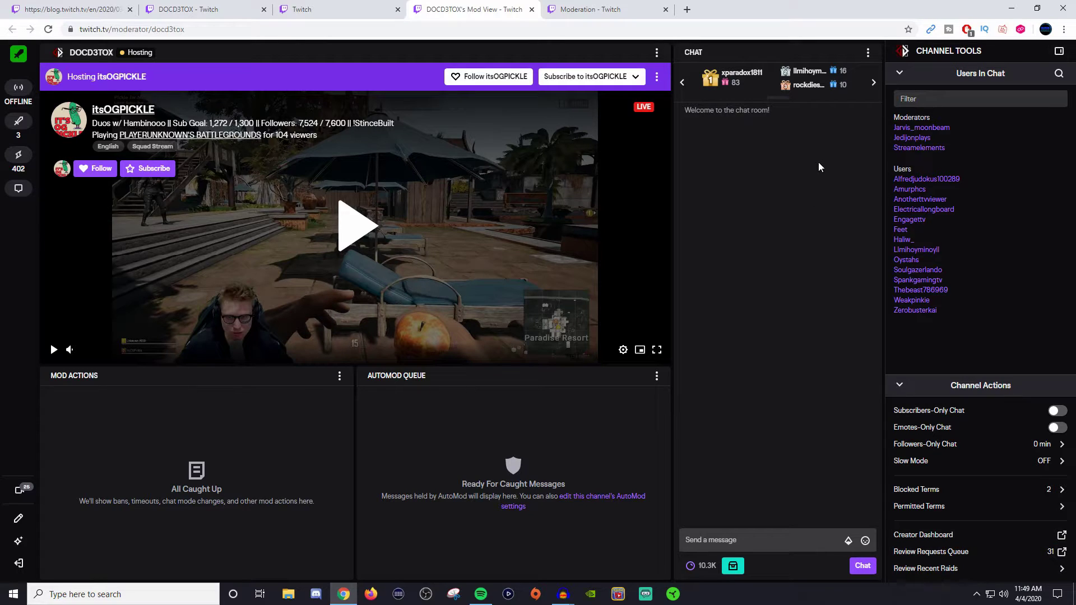
Bring up the chat settings menu in Mod View.
left_click(868, 54)
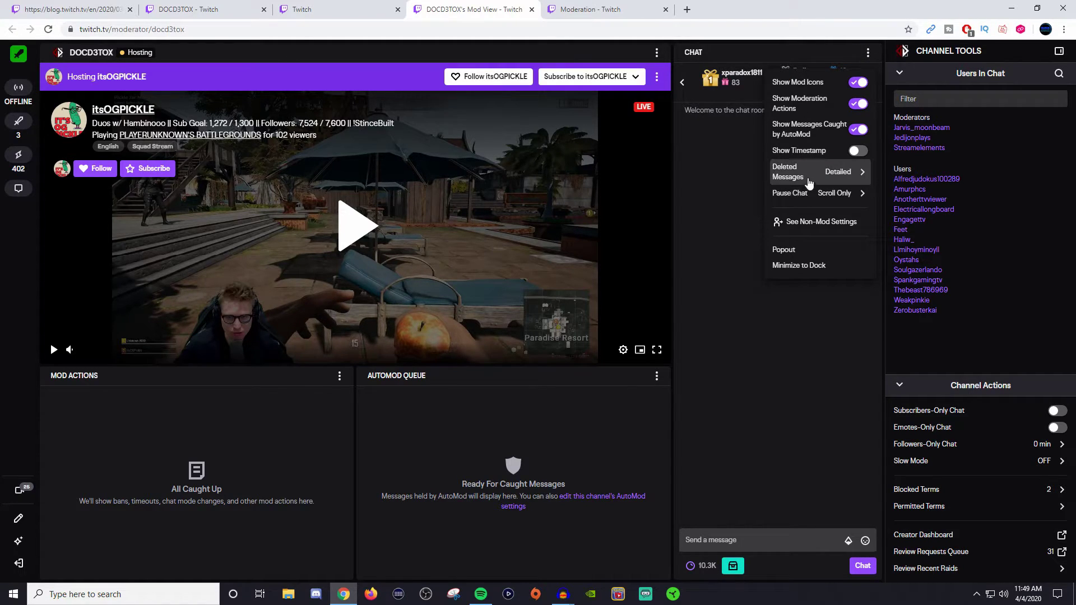
Preview non-mod chat settings, then check the Monthly Top Gifters and Top Cheerers leaderboards.
left_click(804, 224)
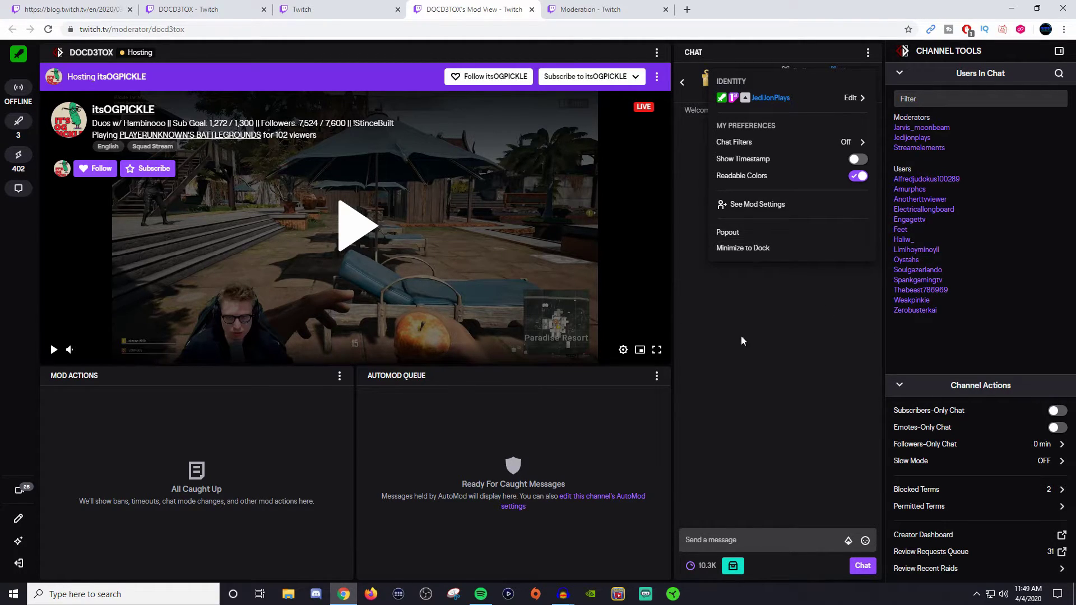
left_click(761, 305)
left_click(715, 78)
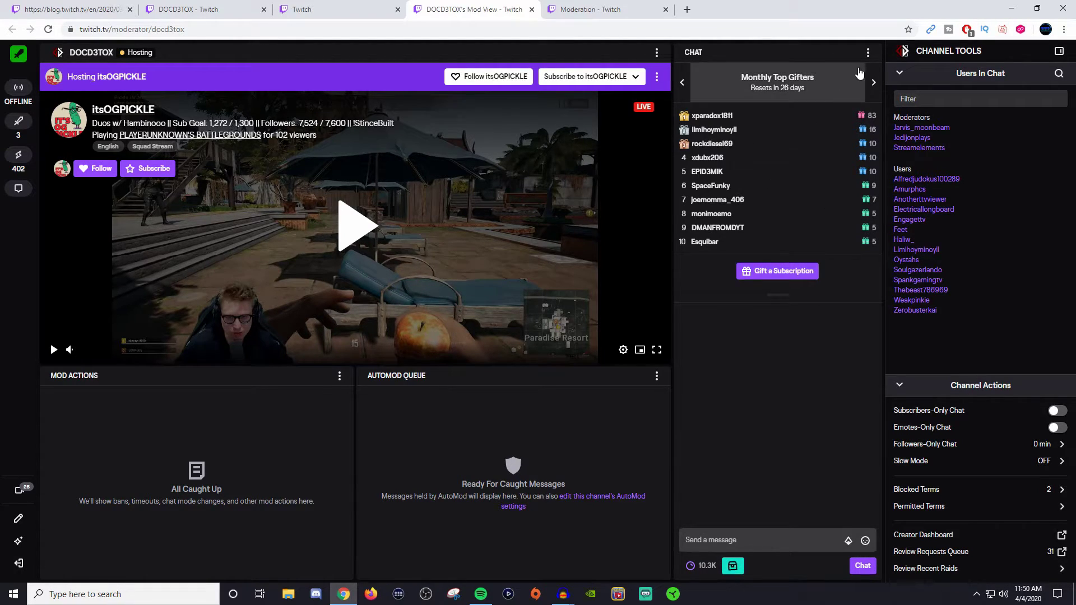
left_click(873, 83)
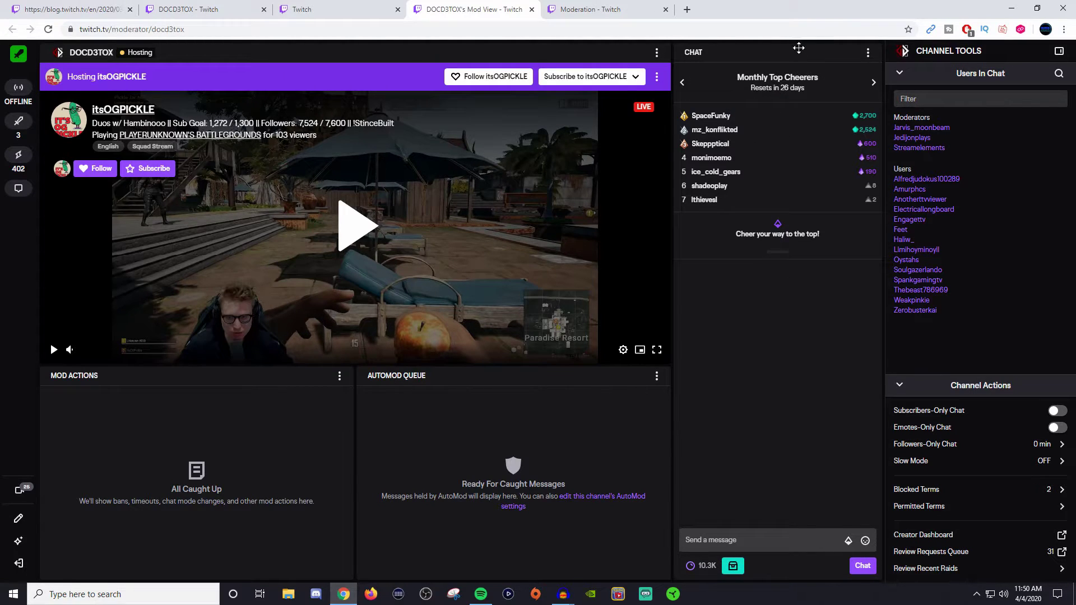
Minimize the chat widget to the dock from its settings menu.
left_click(867, 53)
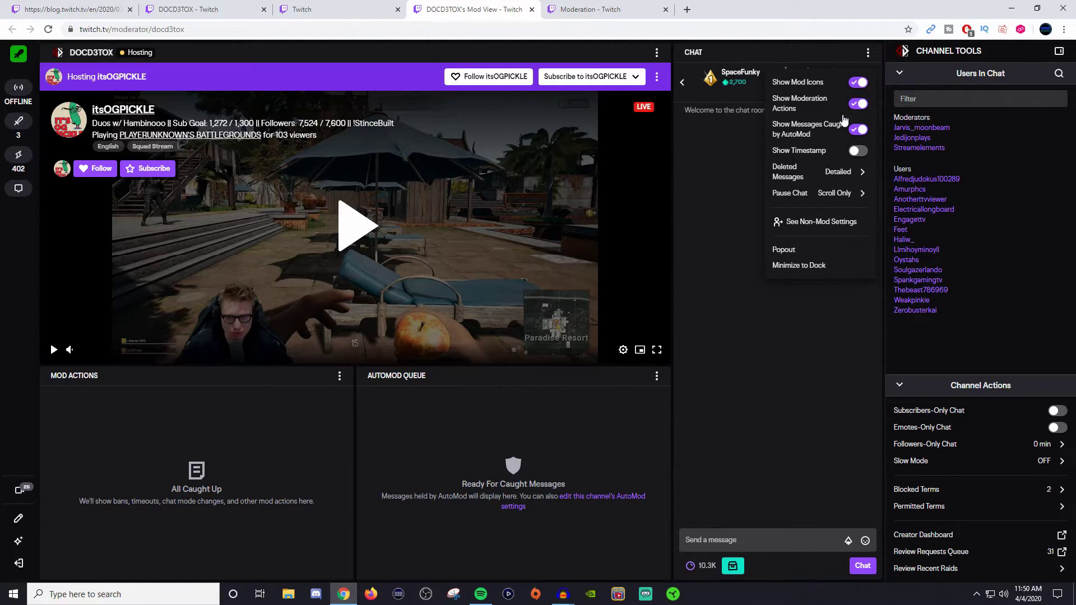
left_click(806, 265)
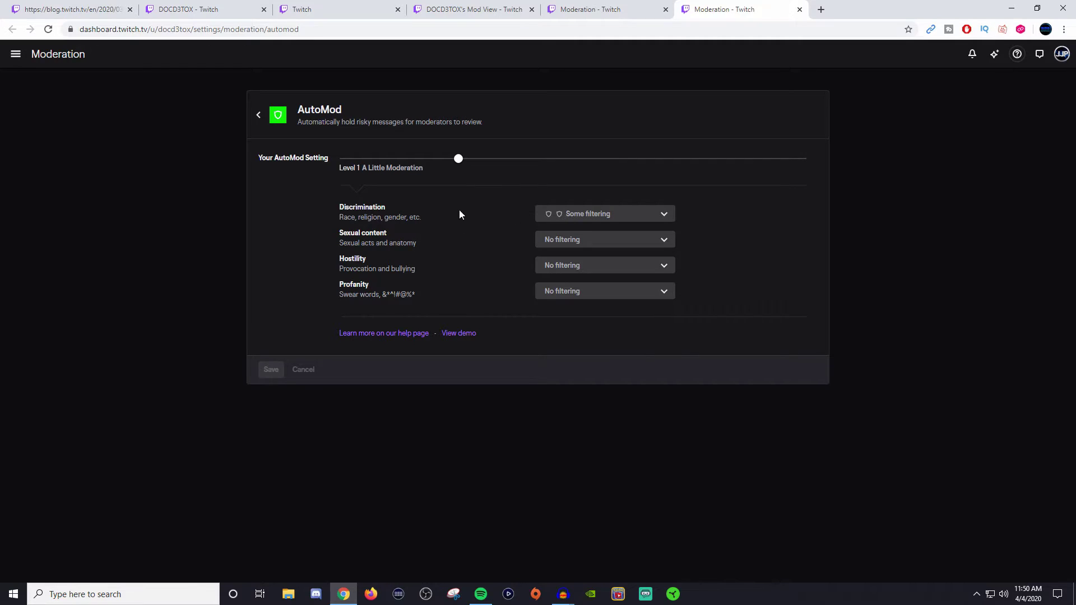
View the AutoMod Rulesets settings, close the duplicate Moderation tab and return to DOCD3TOX's Mod View.
left_click(586, 10)
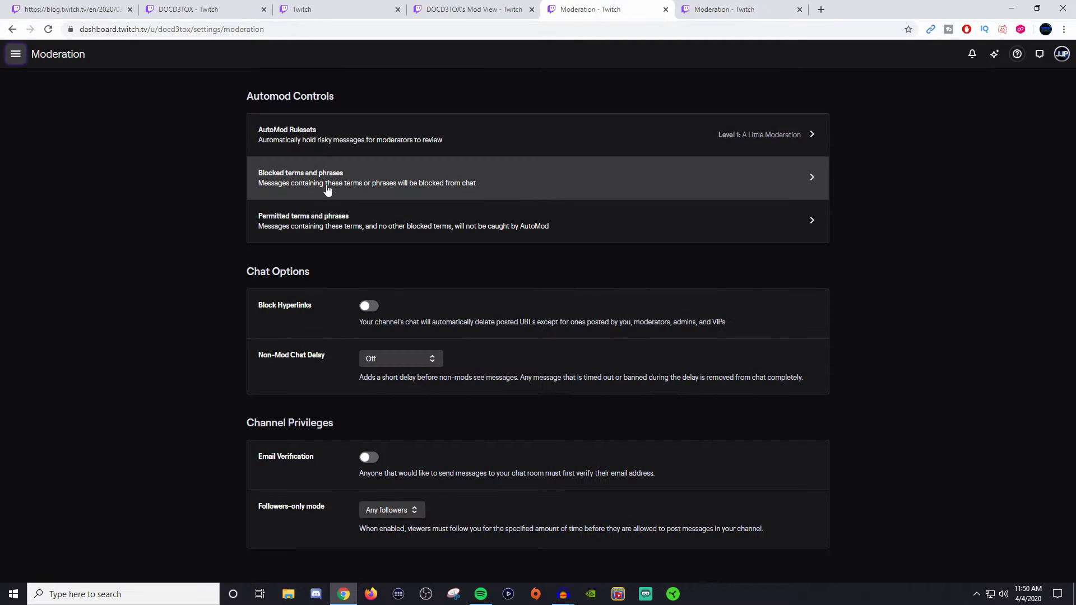
left_click(360, 134)
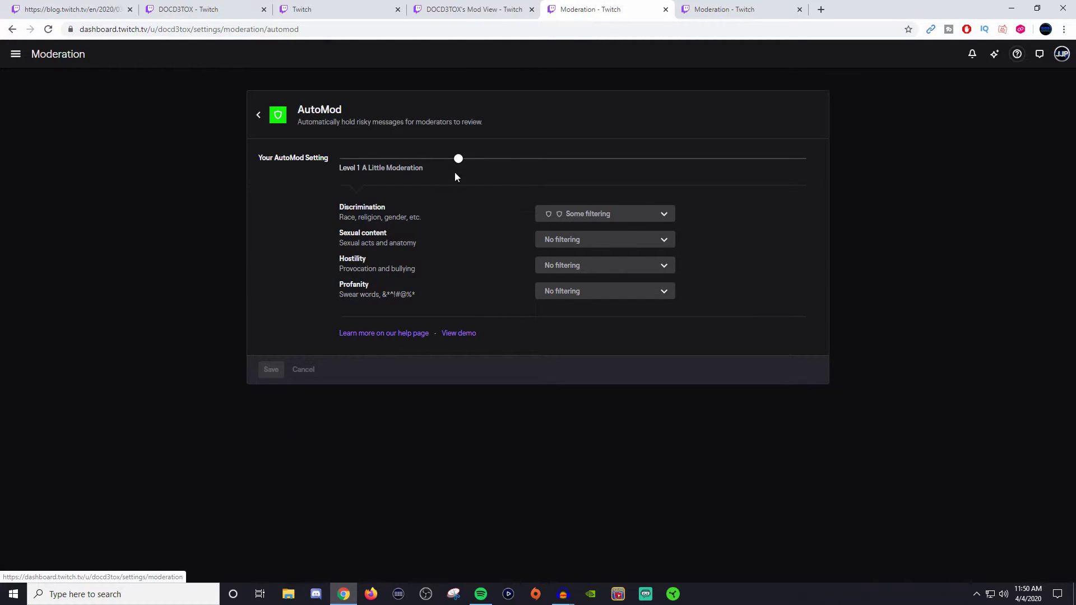
left_click(714, 10)
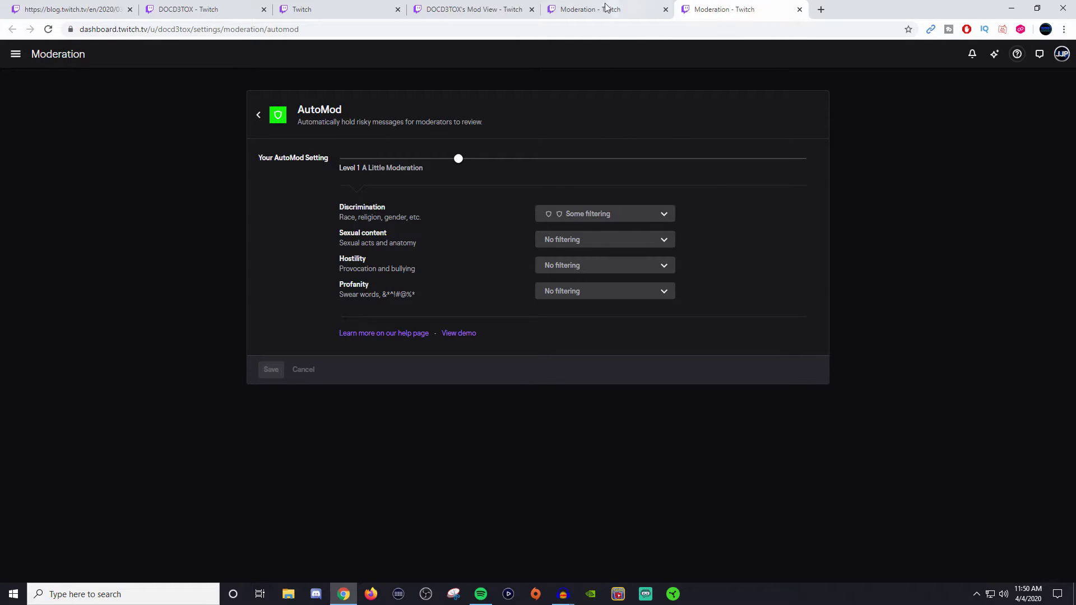
left_click(665, 10)
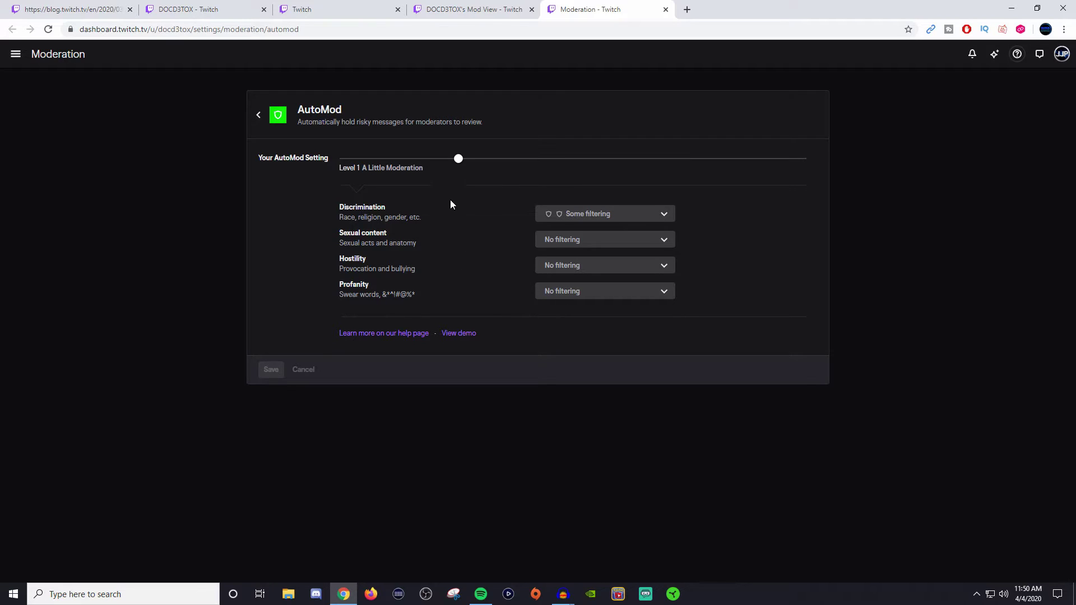
left_click(460, 9)
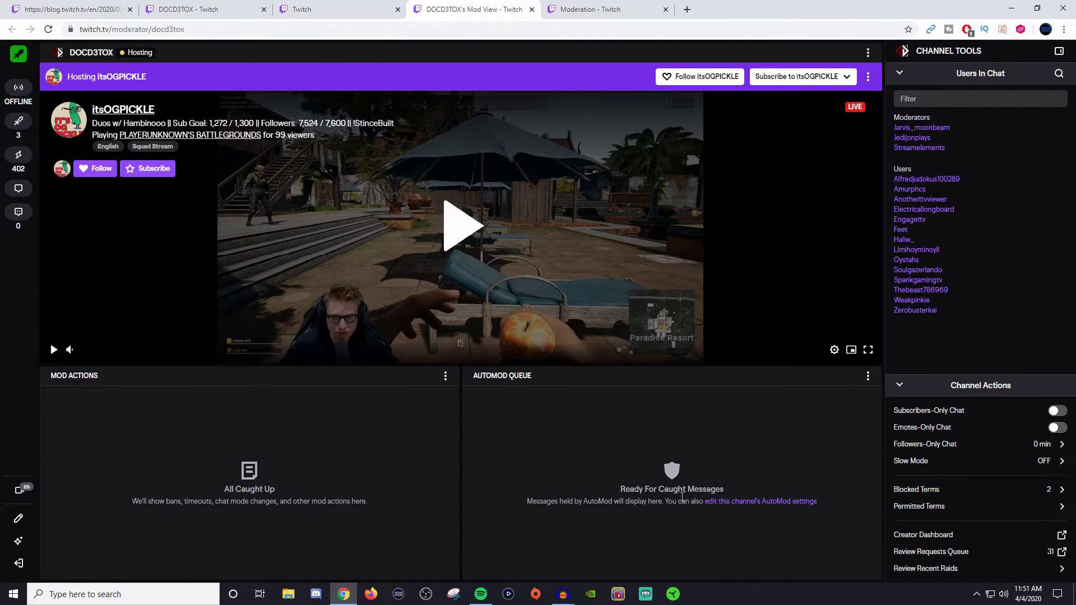
Peek at the AutoMod Queue panel options, then bring up the Mod Actions panel options.
left_click(868, 377)
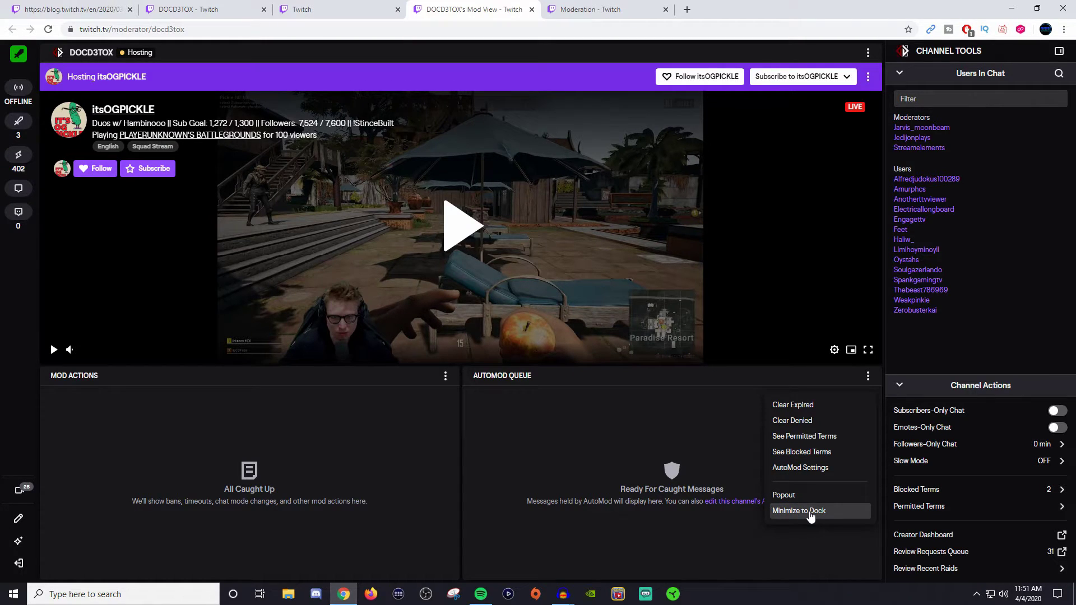
left_click(409, 435)
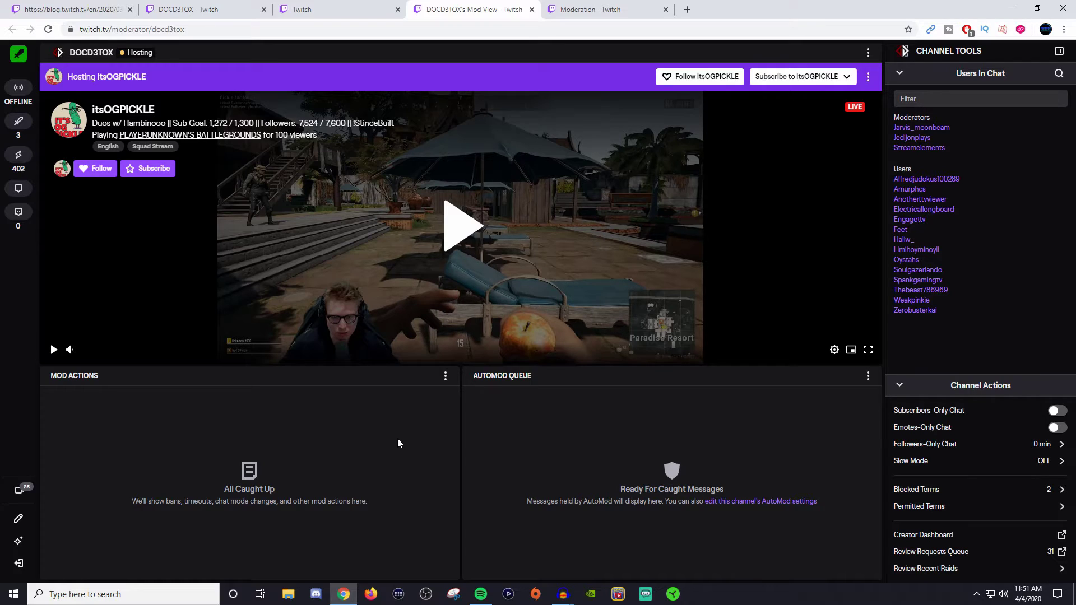
left_click(444, 376)
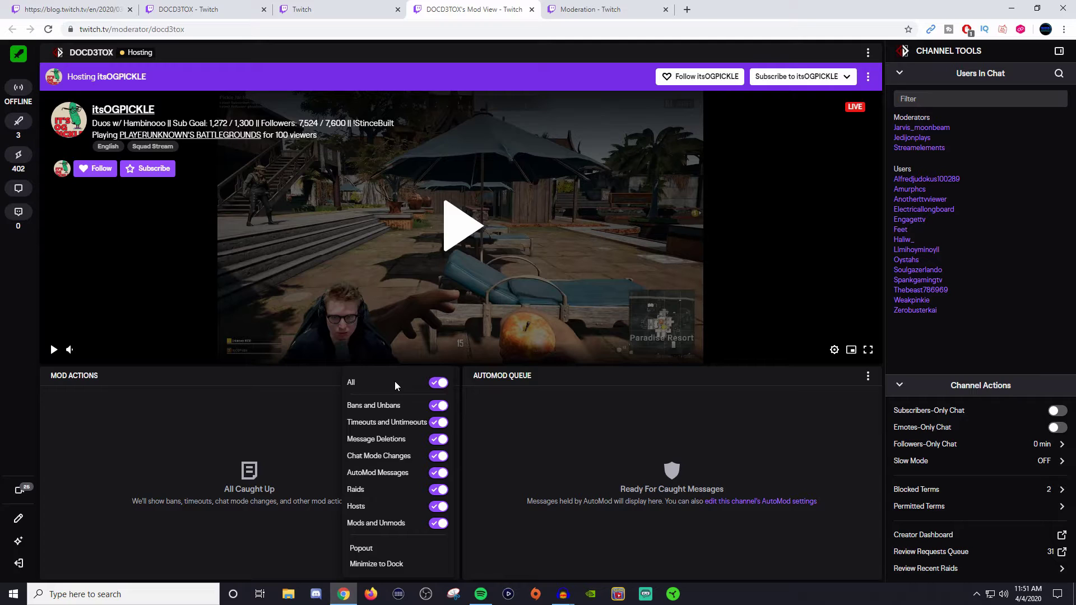
Minimize Mod Actions to the dock, visit the Mod View landing page and return to the channel.
left_click(375, 564)
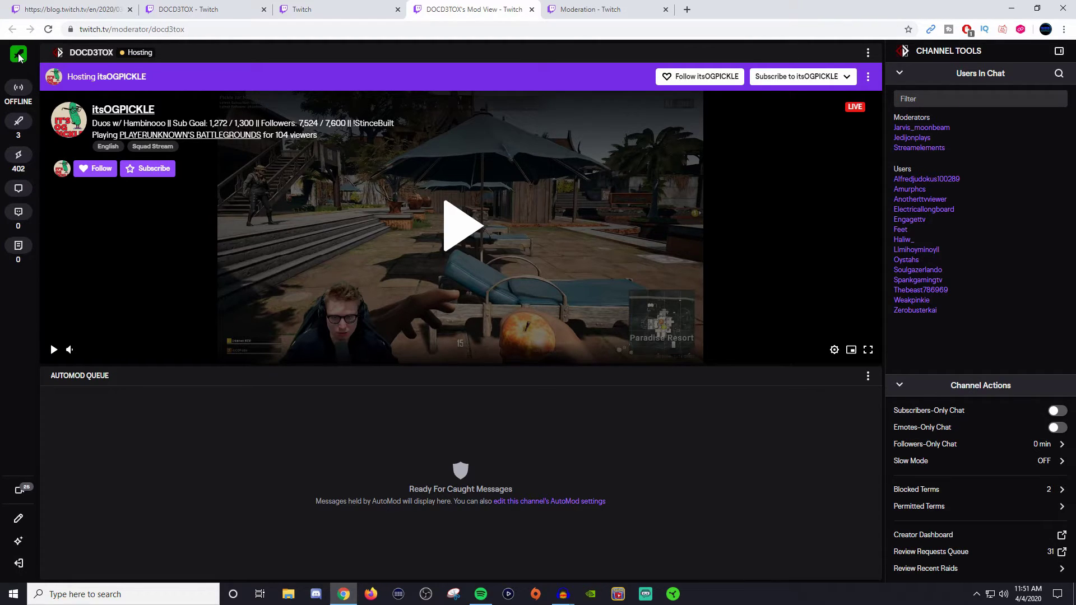
left_click(340, 9)
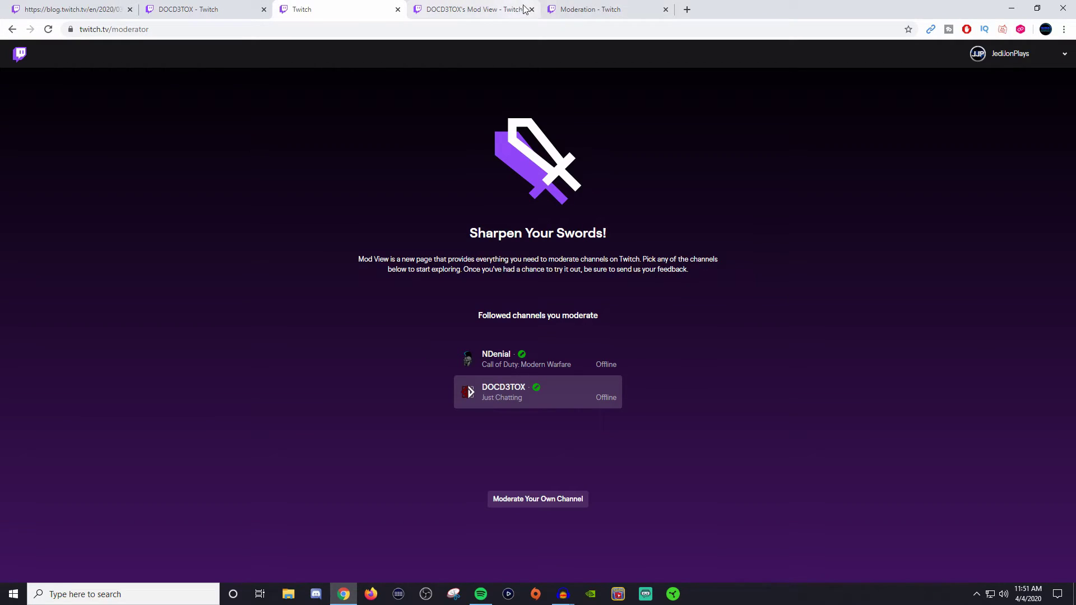
left_click(499, 9)
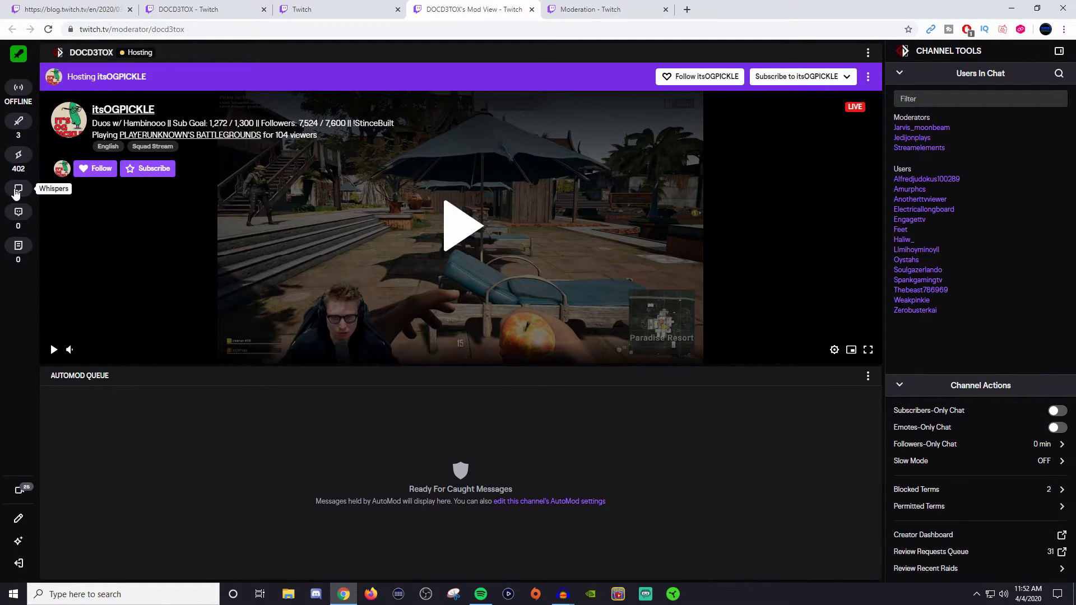
left_click(17, 218)
left_click(18, 247)
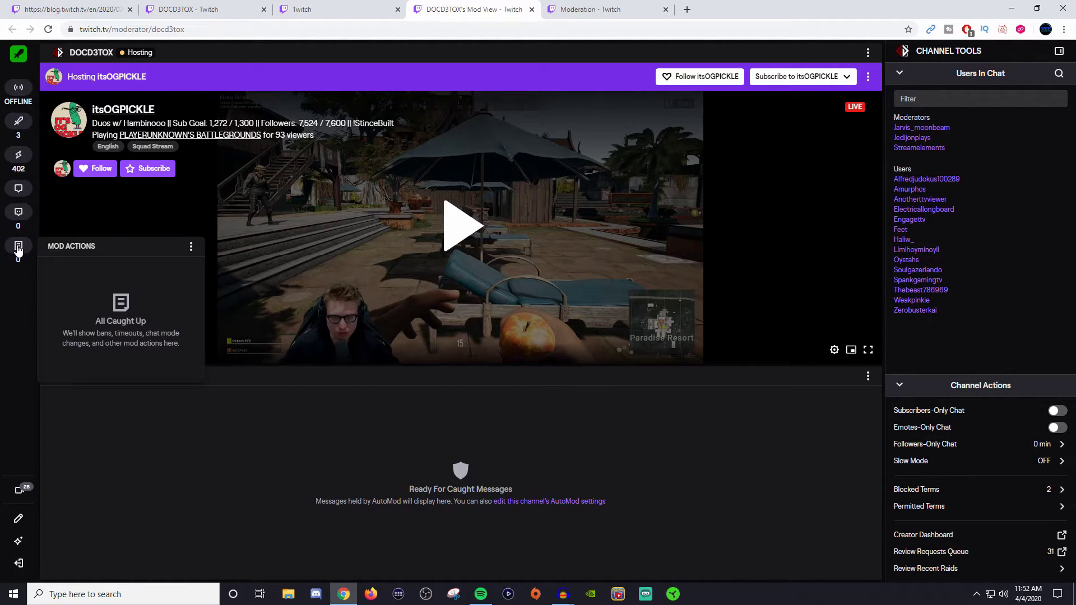
left_click(17, 248)
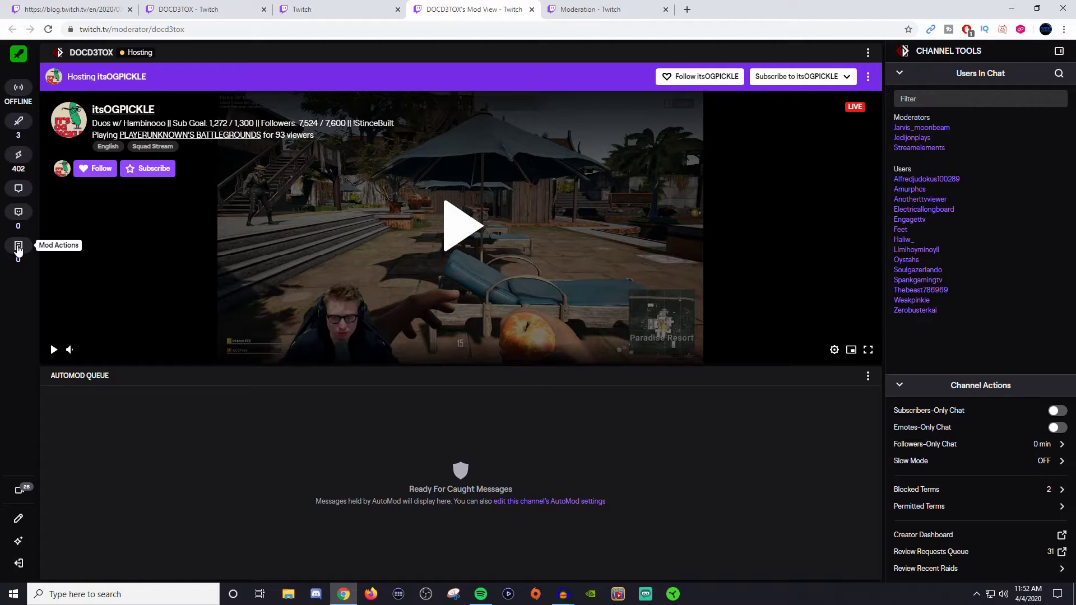
left_click(17, 247)
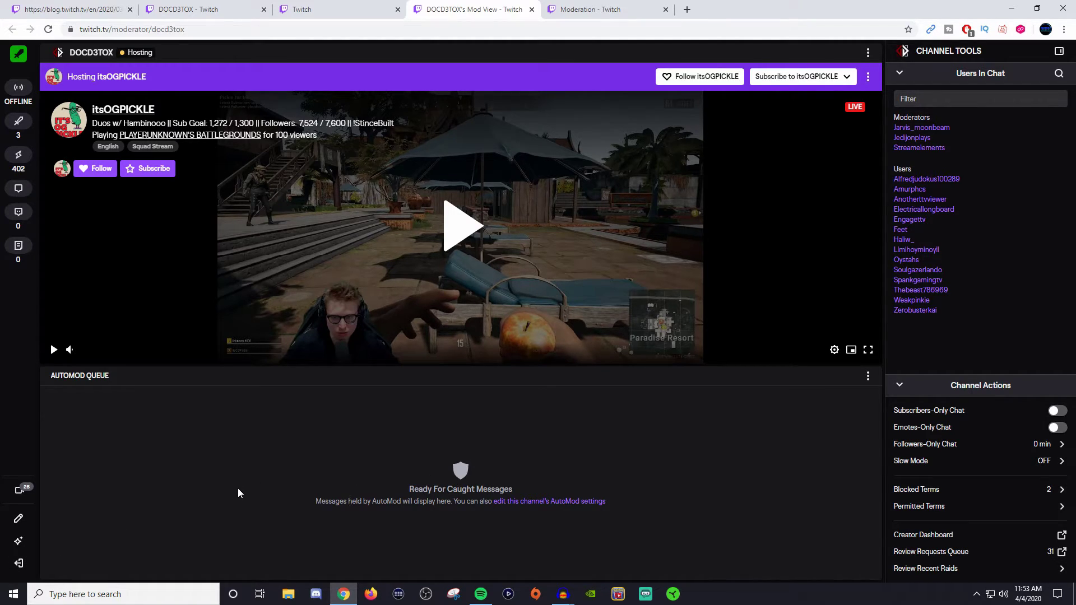
Enter Edit Mod View's Add/Remove Widgets mode and expand the full added-widgets list.
left_click(19, 519)
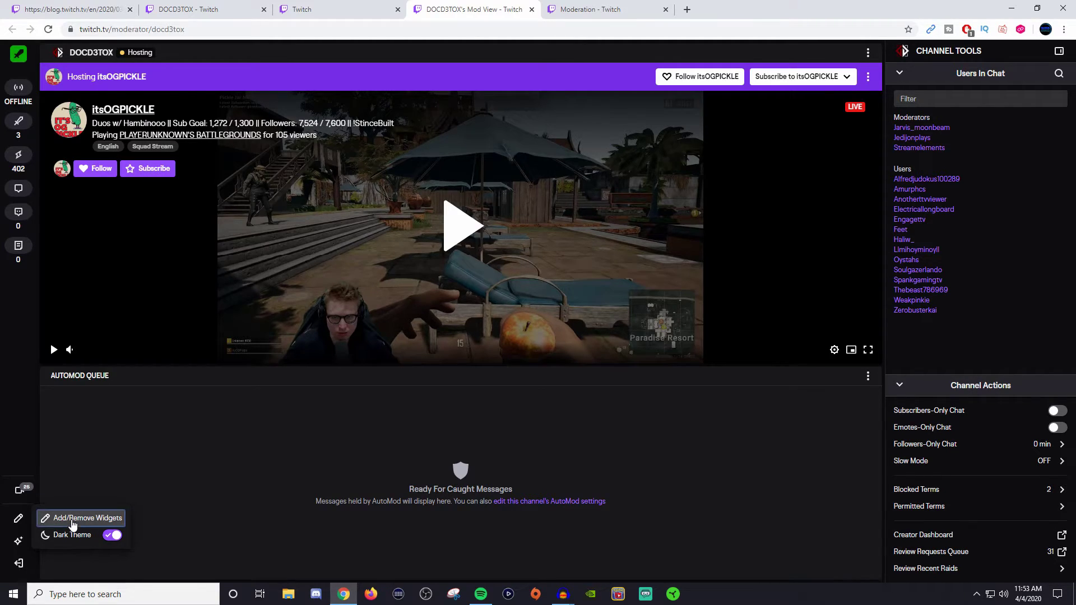
left_click(72, 521)
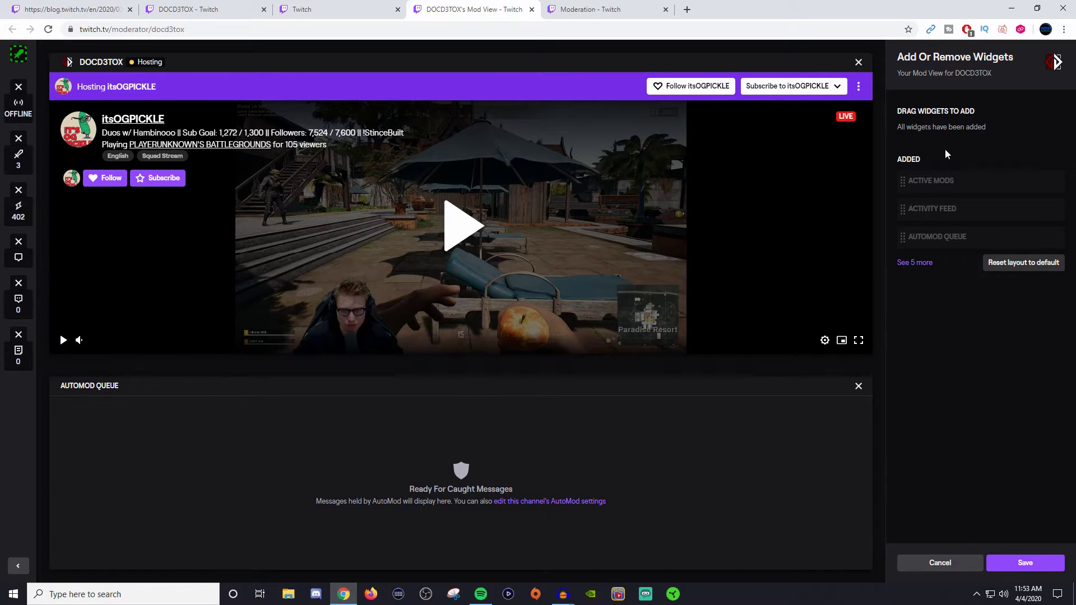
left_click(921, 264)
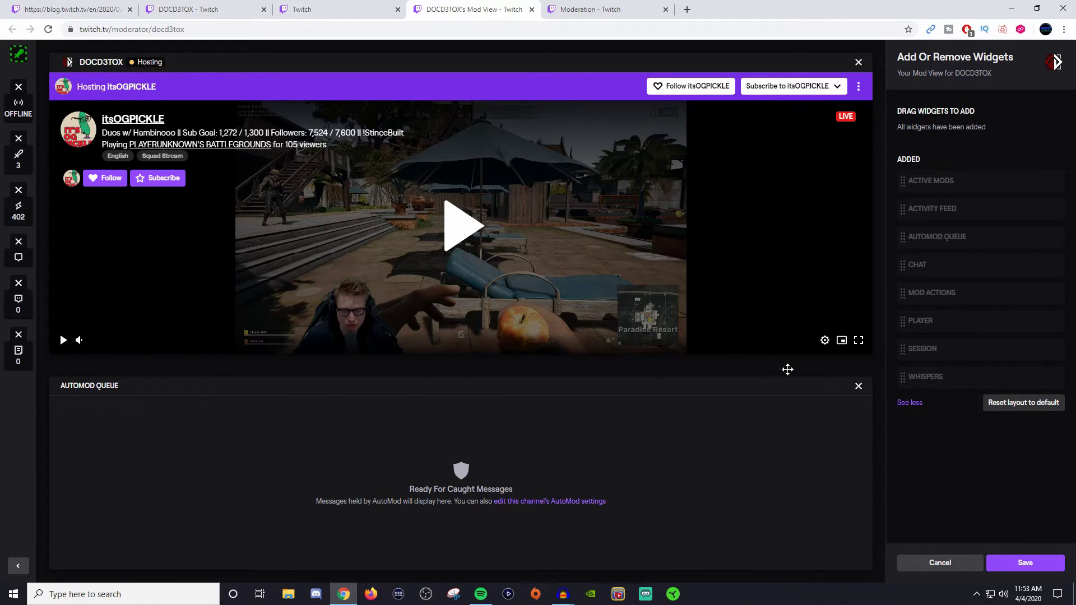
Remove Mod Actions, Chat and Whispers from the sidebar and add Chat as a panel beside the player.
left_click(19, 334)
left_click(19, 282)
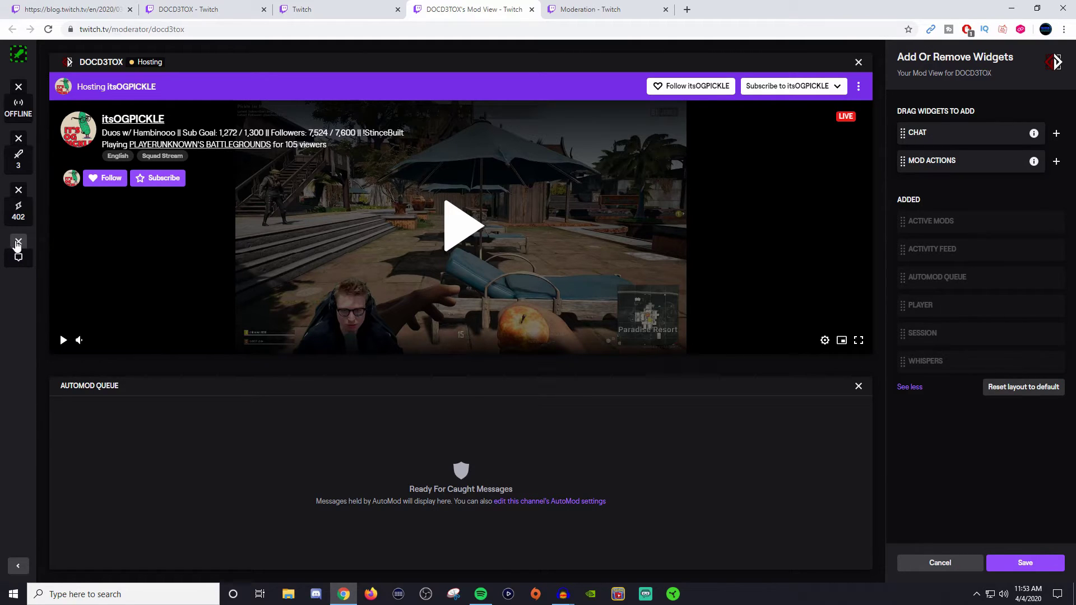
left_click(19, 242)
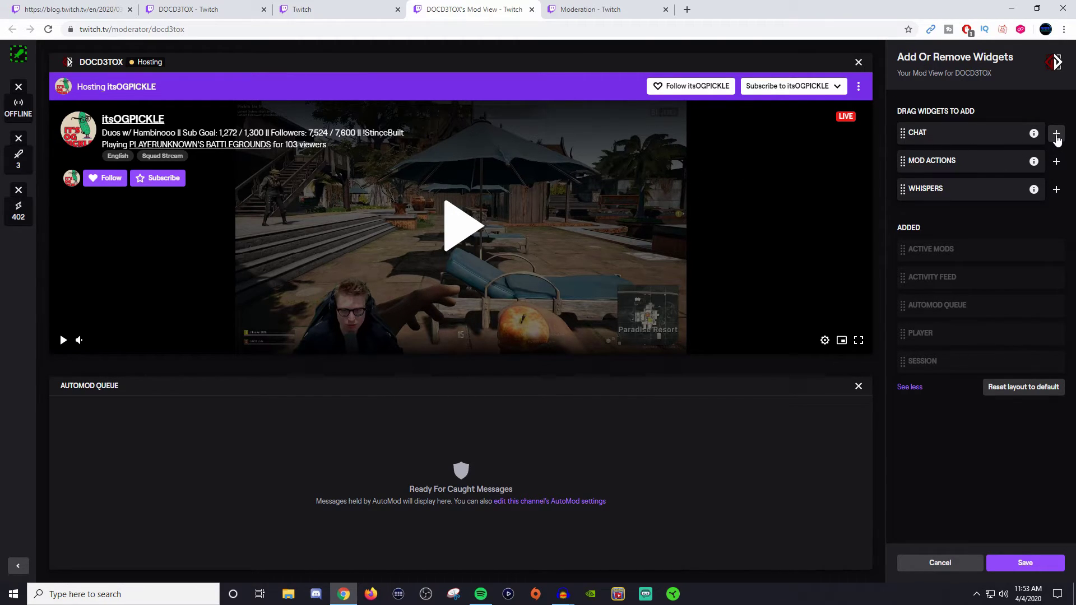
left_click(1057, 135)
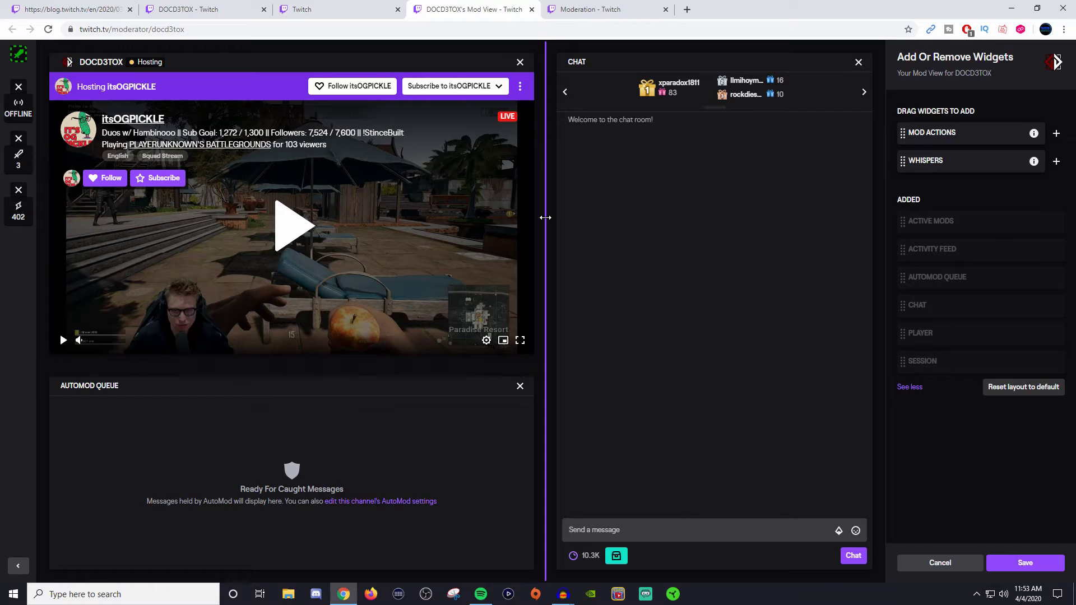
Widen the player and drop the Mod Actions widget beside the AutoMod queue.
left_click_drag(545, 218, 661, 224)
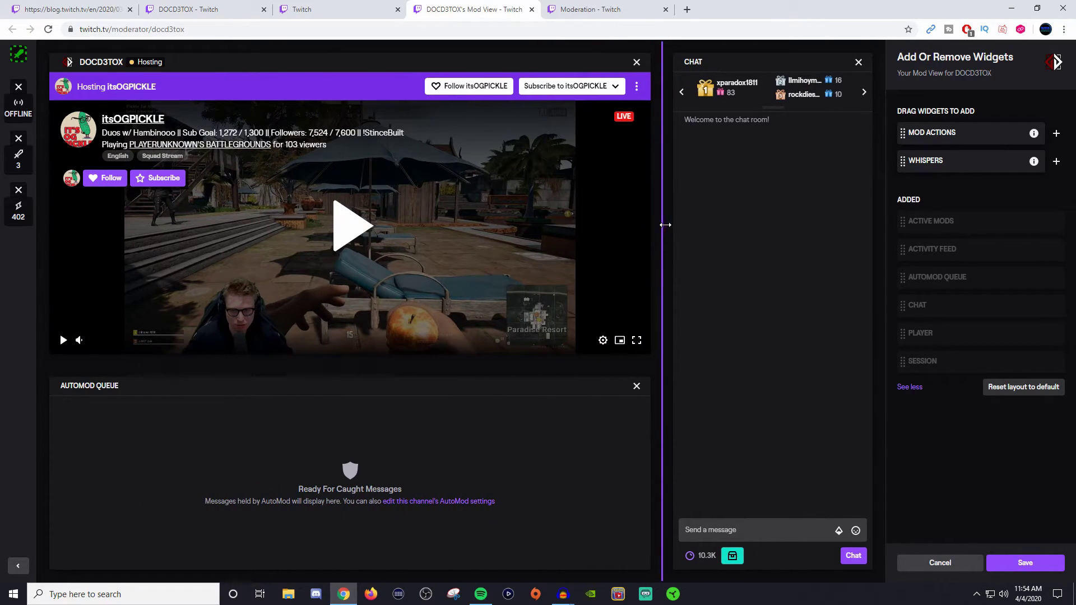
left_click_drag(661, 225, 668, 224)
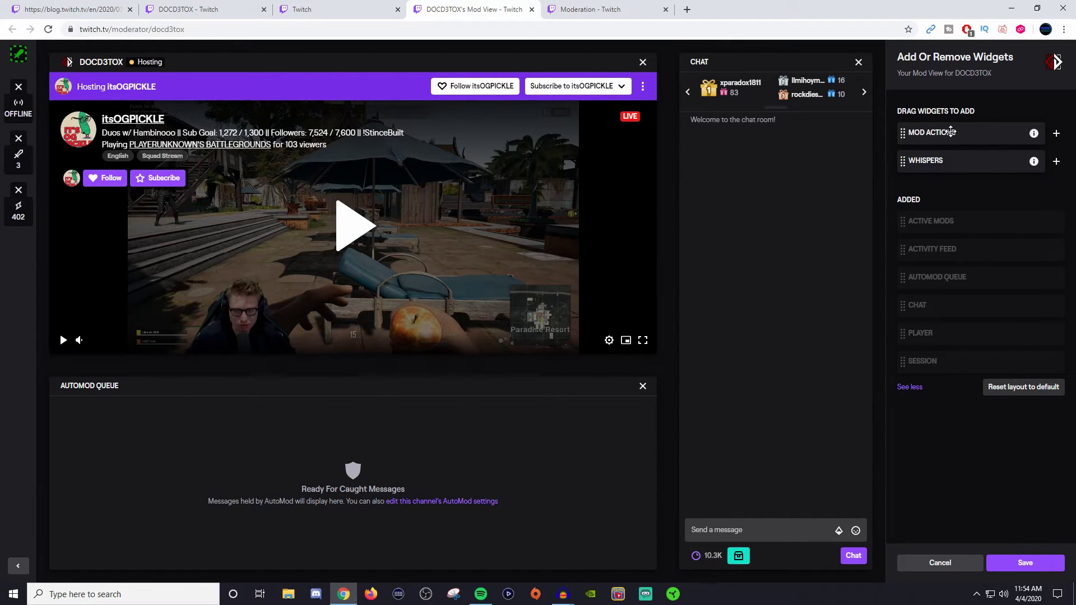
mouse_move(949, 137)
left_mouse_down()
mouse_move(610, 371)
mouse_move(489, 412)
left_mouse_up()
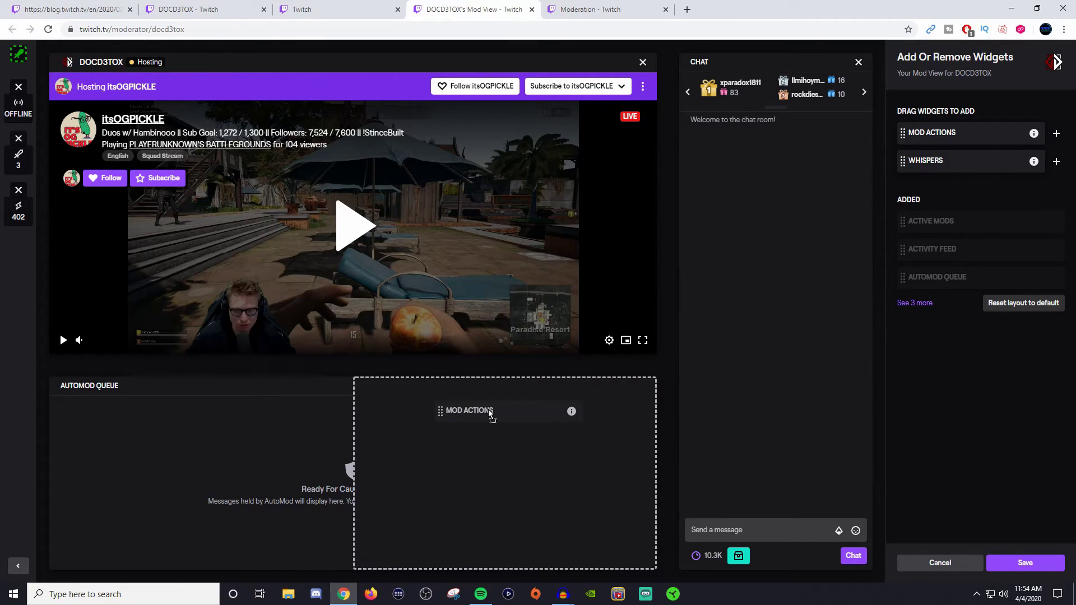
left_click_drag(489, 409, 488, 409)
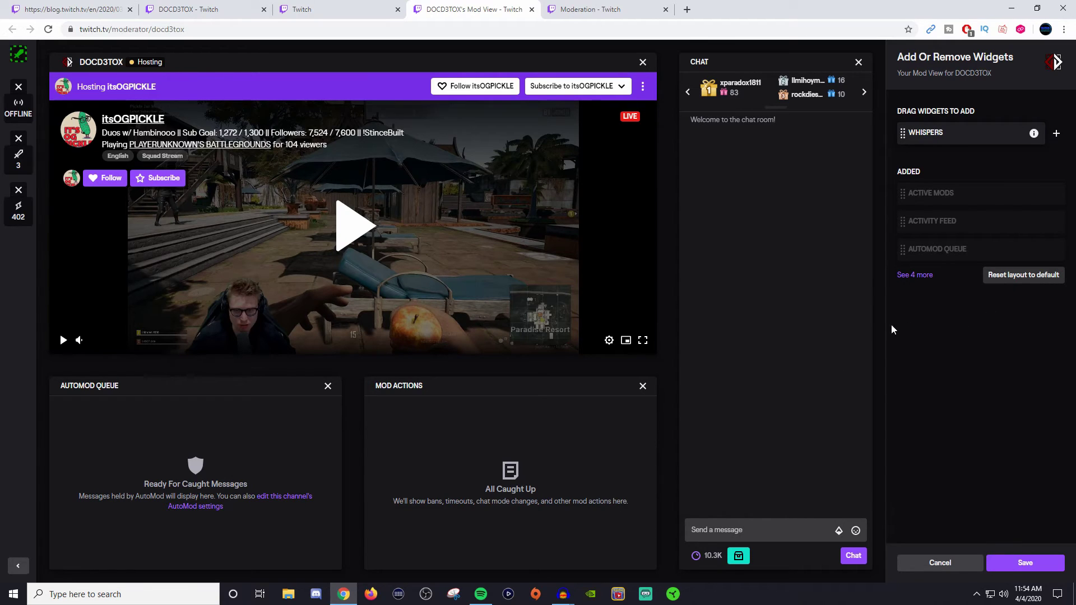
Save the new layout and reopen the Mod View editing options.
left_click(1025, 569)
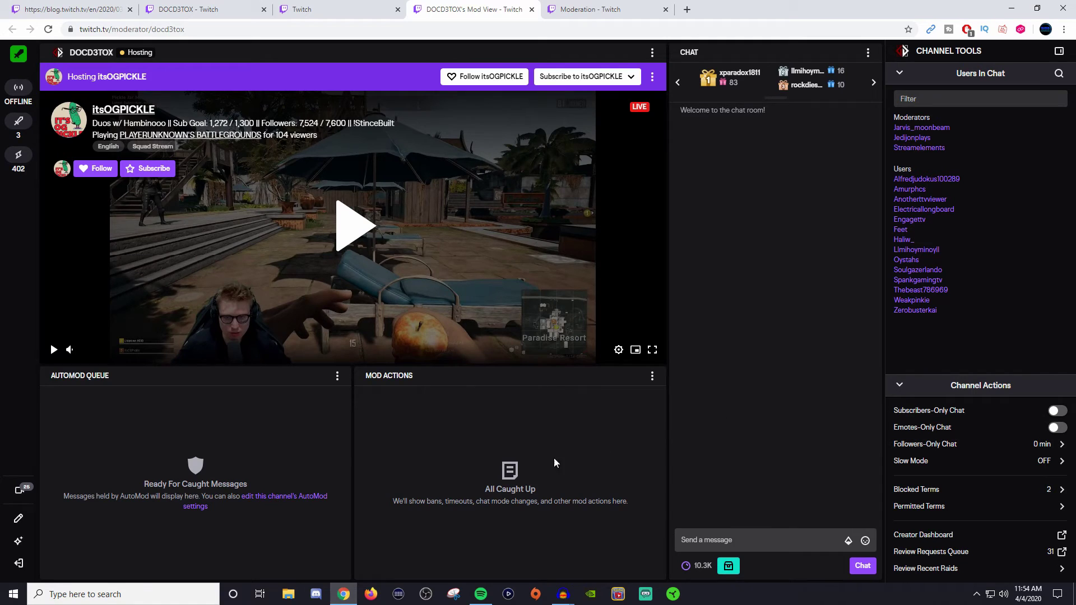
left_click(19, 519)
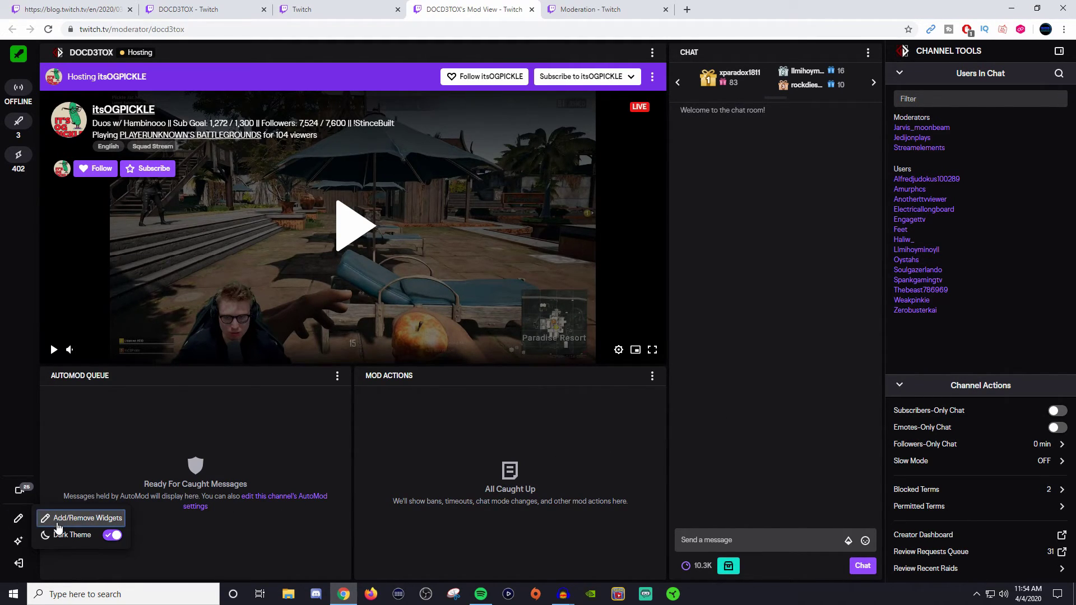
Reset the widget layout to default, save it, and collapse the Channel Tools panel.
left_click(57, 520)
left_click(1017, 275)
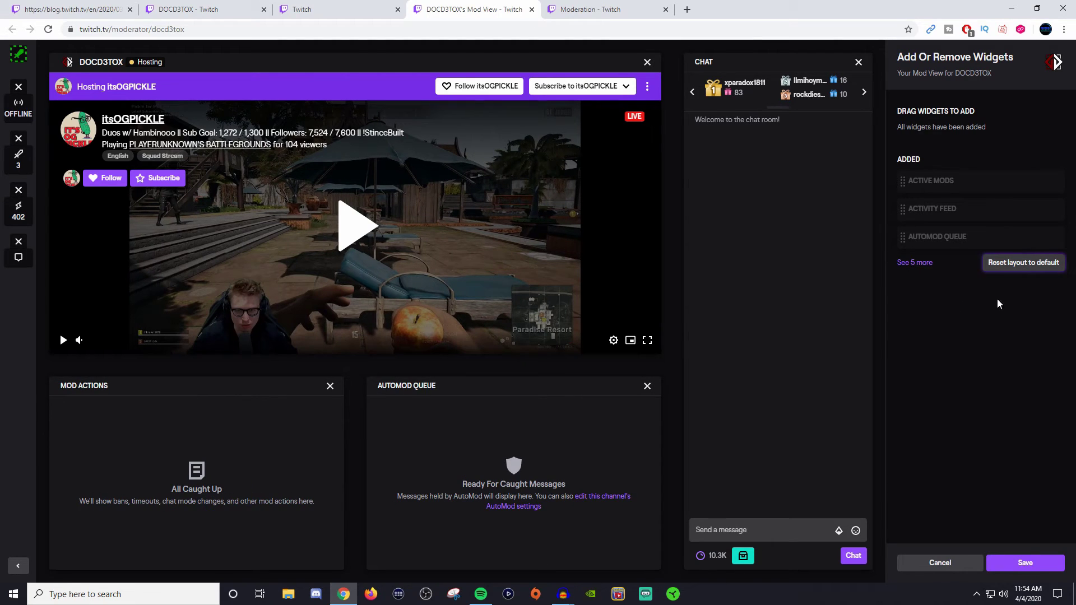
left_click(1026, 561)
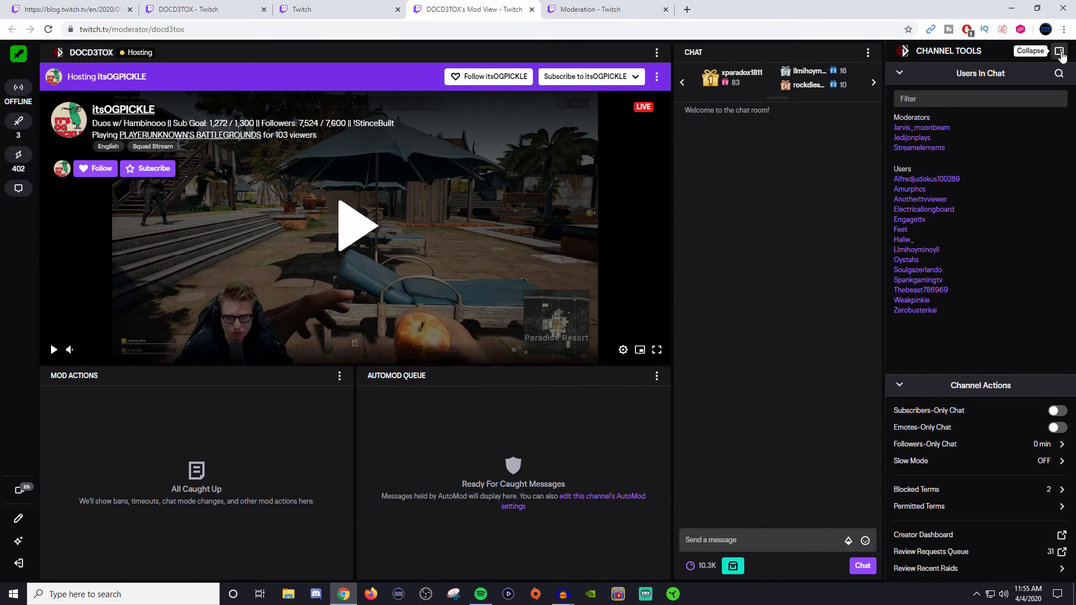
left_click(1059, 52)
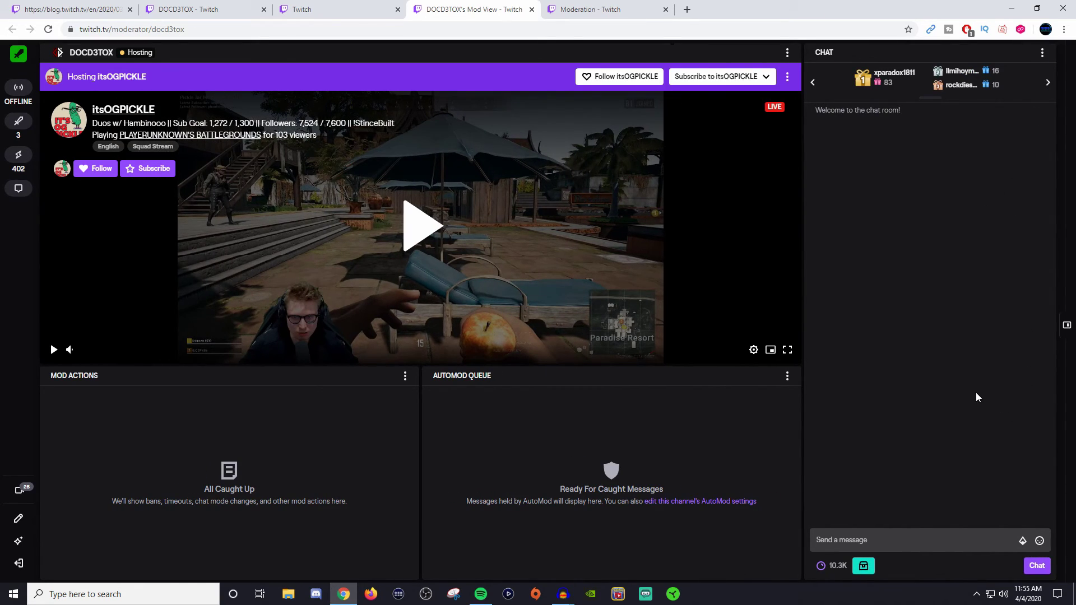
Expand Channel Tools, leaving Users In Chat collapsed and Channel Actions expanded.
left_click(1065, 325)
left_click(900, 76)
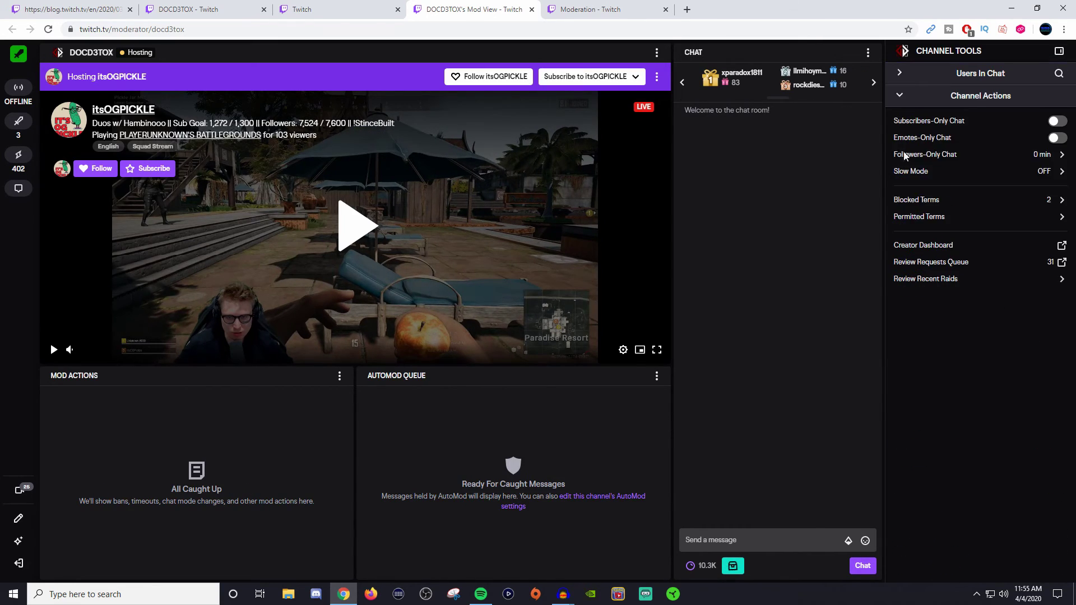
left_click(899, 96)
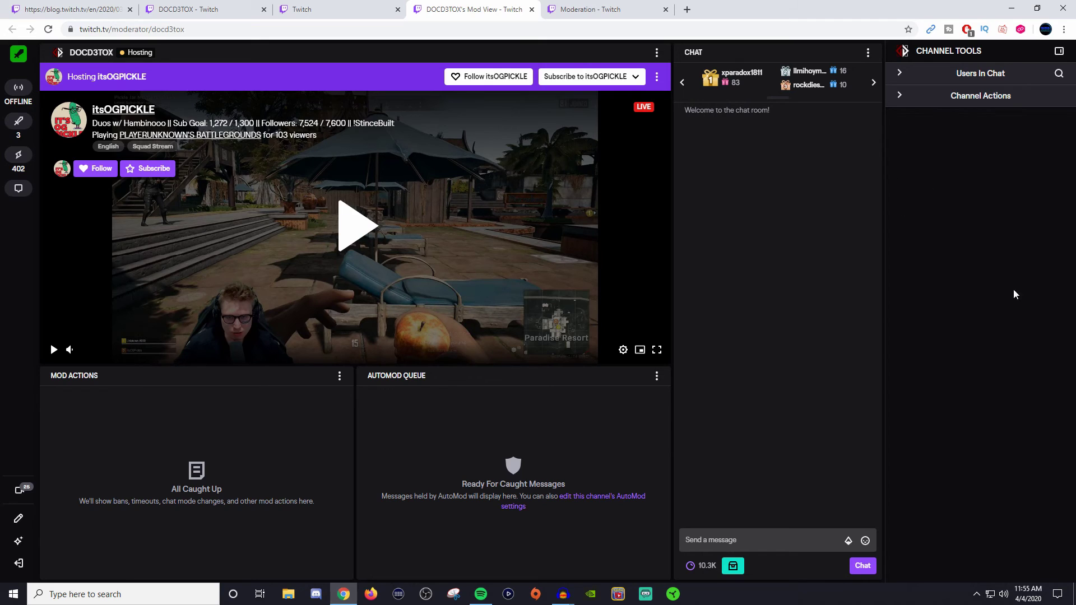
left_click(899, 96)
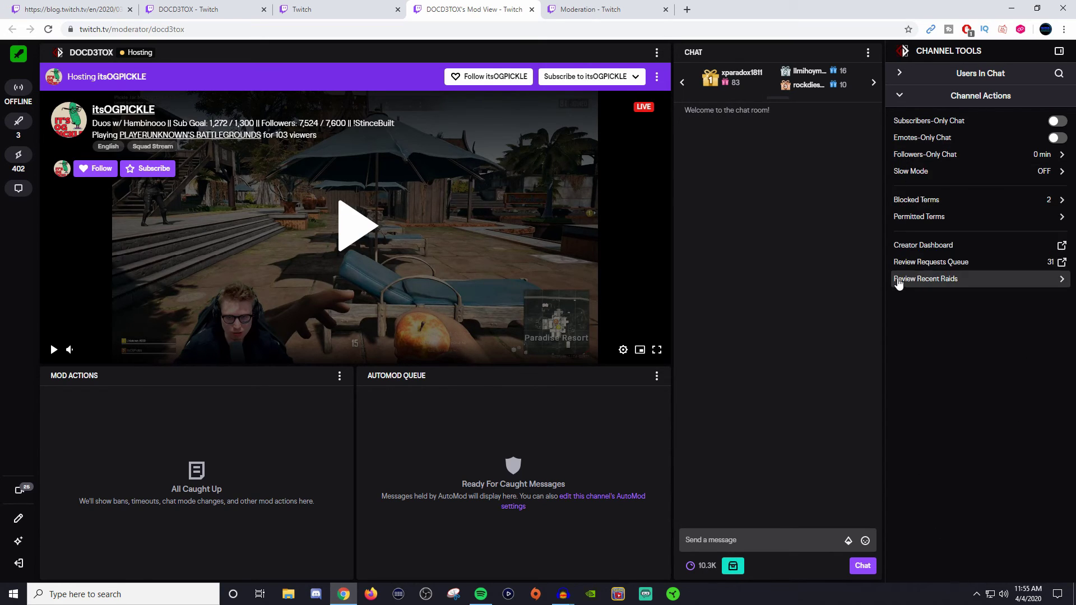
left_click(900, 73)
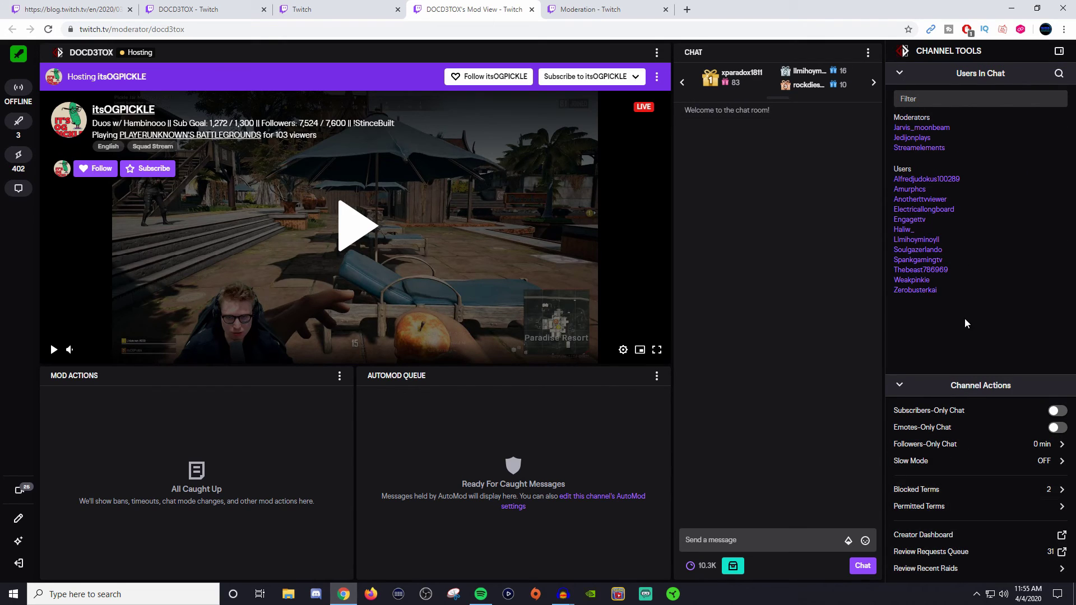
left_click(900, 74)
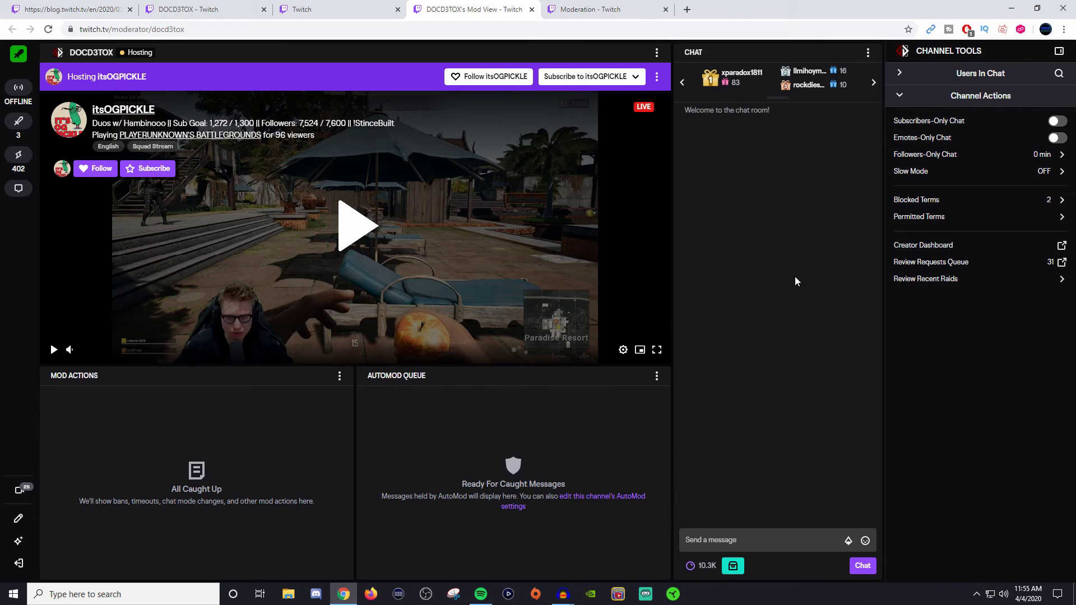